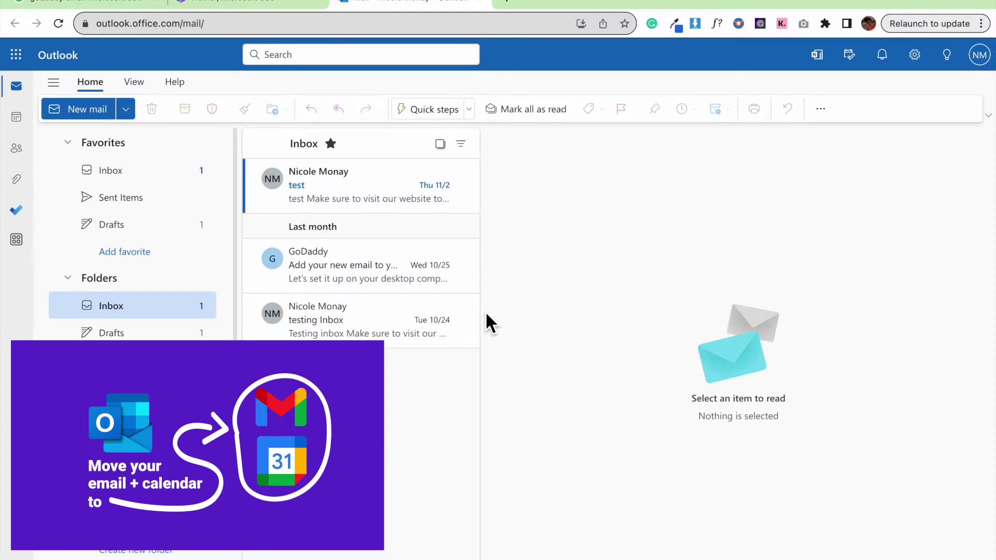
- From the Outlook Inbox, open a blank new email and place the cursor in the body
left_click(156, 182)
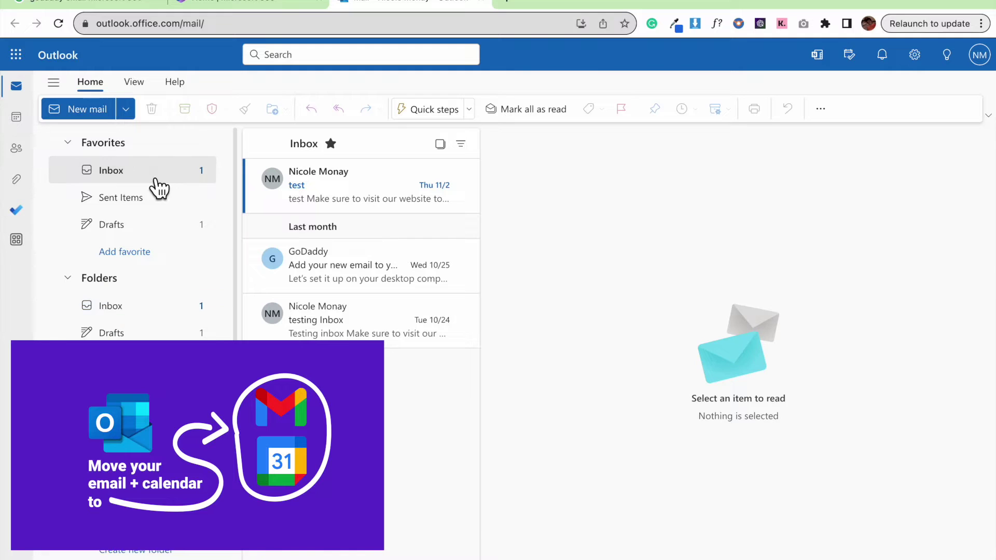
left_click(99, 116)
left_click(559, 194)
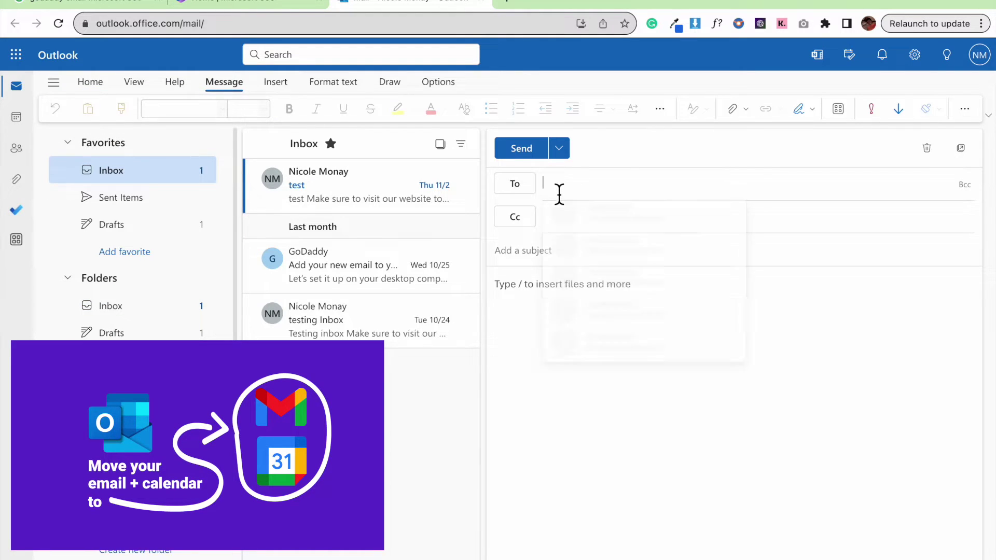
left_click(518, 333)
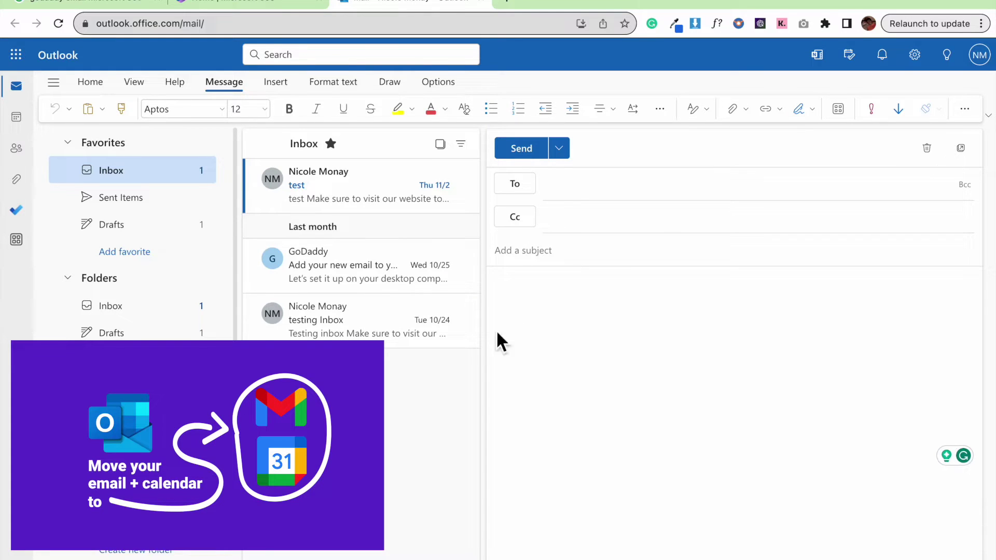
- Expand Roles in the Exchange admin center and open the Admin roles list
left_click(29, 133)
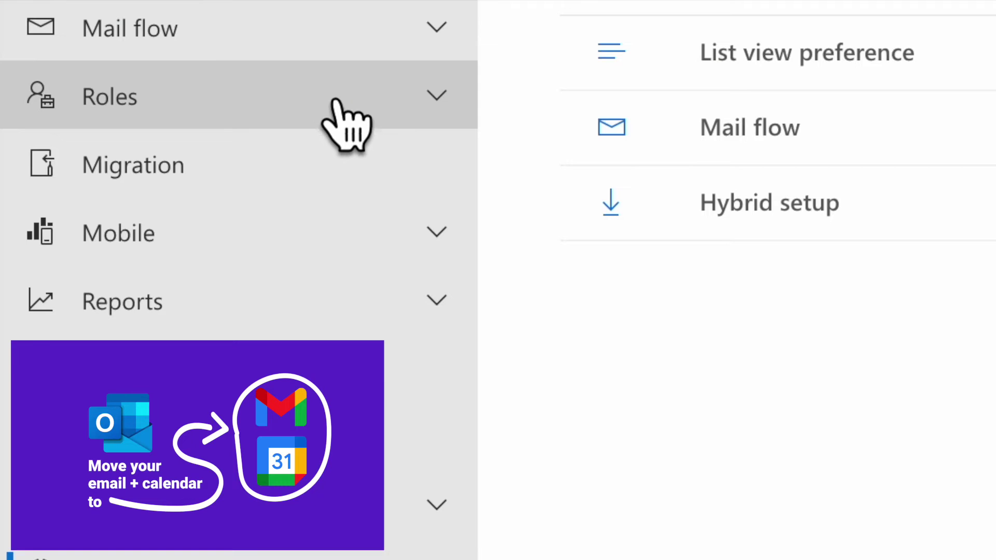
left_click(335, 101)
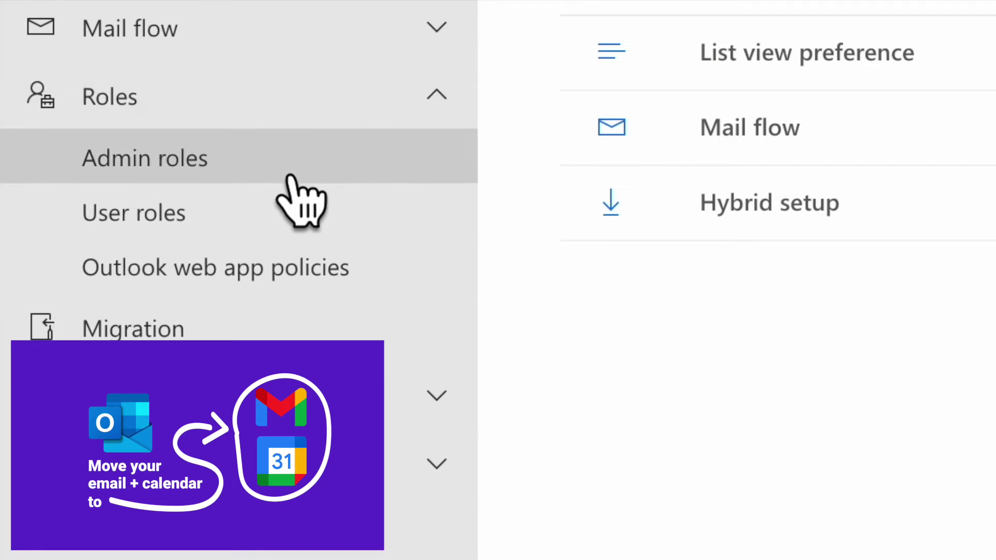
left_click(280, 181)
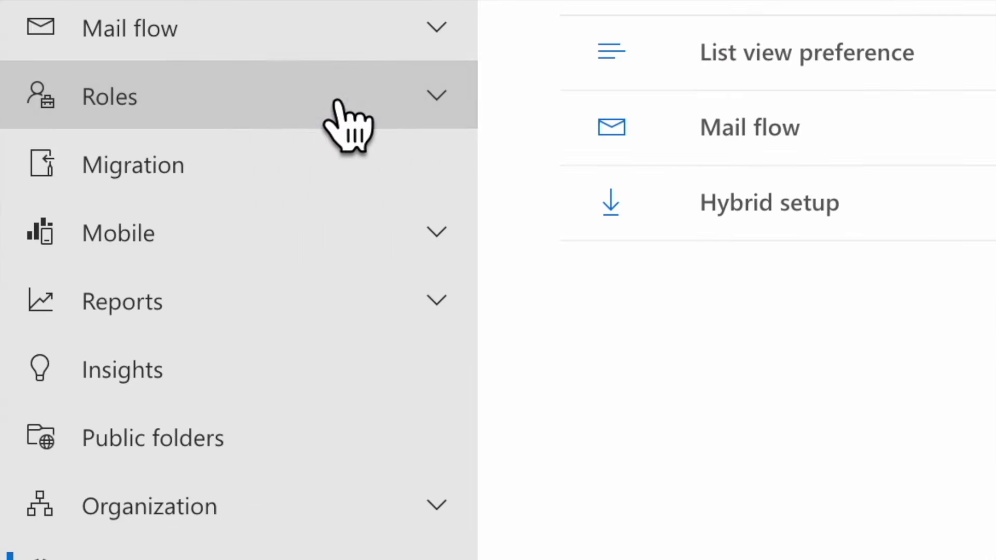
left_click(135, 267)
left_click(106, 297)
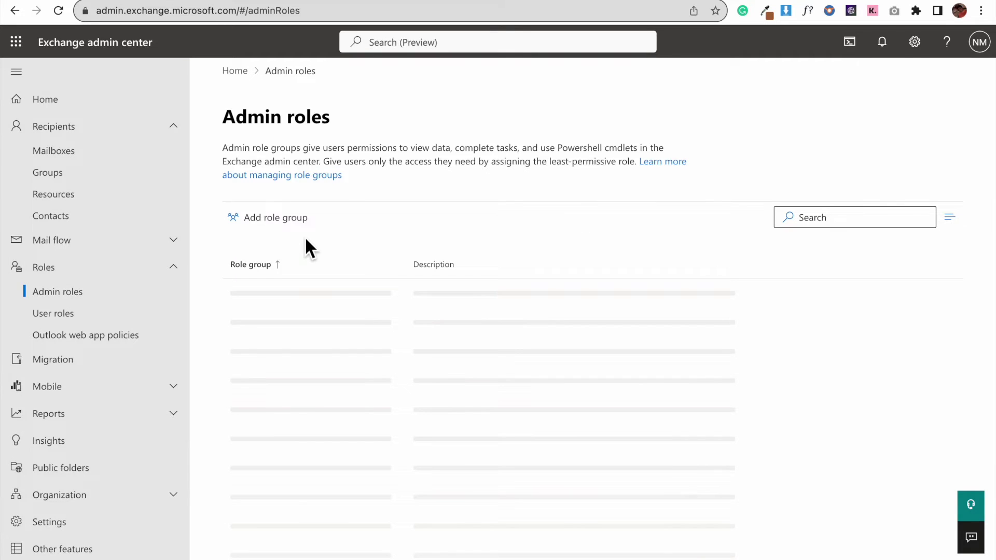
- Tick ApplicationImpersonation in the Organization Management role group's permissions
scroll(574, 426, "down", 10)
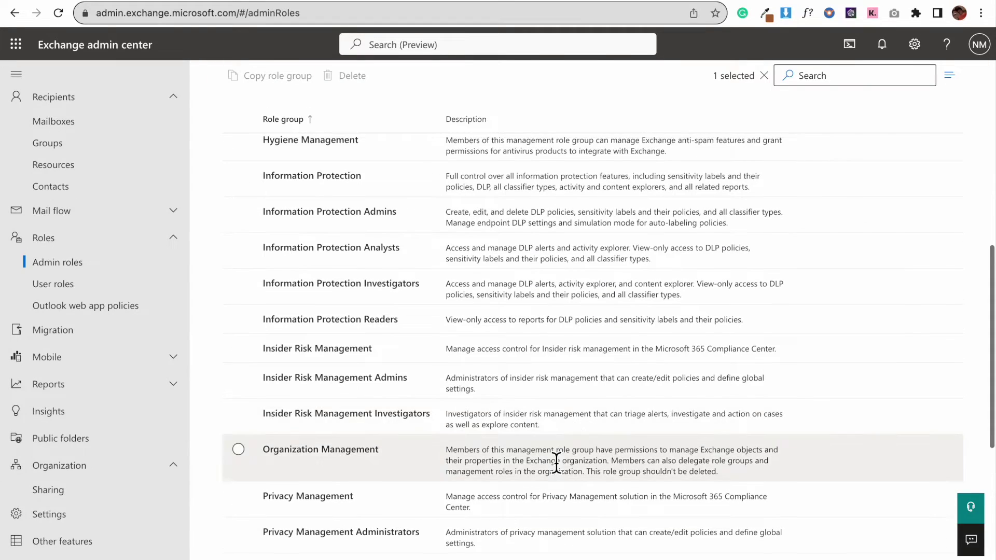
left_click(556, 461)
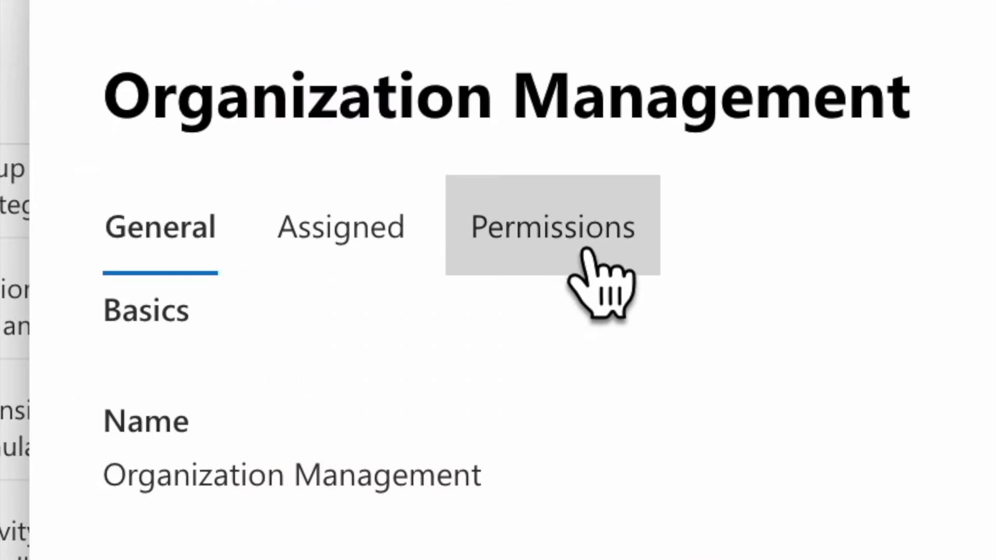
left_click(761, 164)
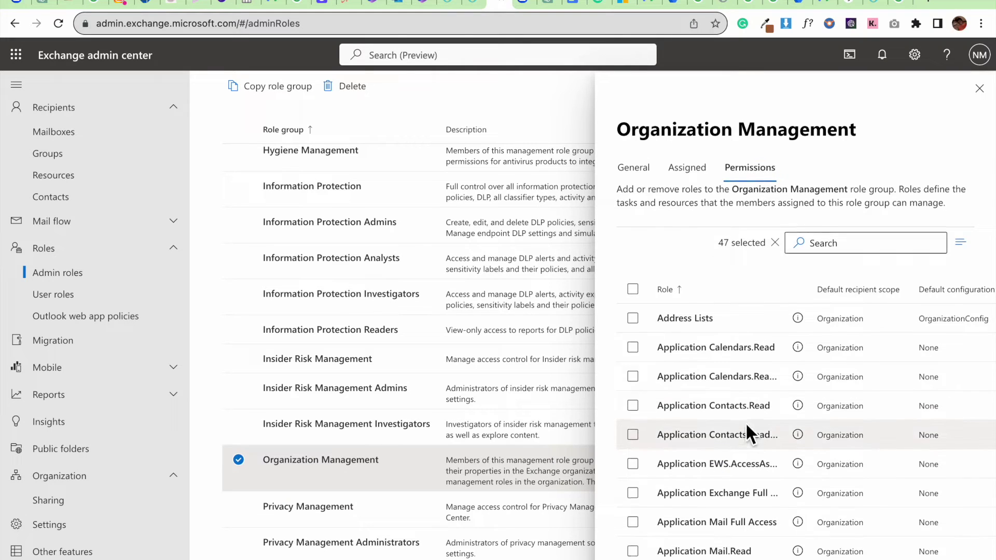
scroll(745, 422, "down", 2)
scroll(745, 422, "down", 10)
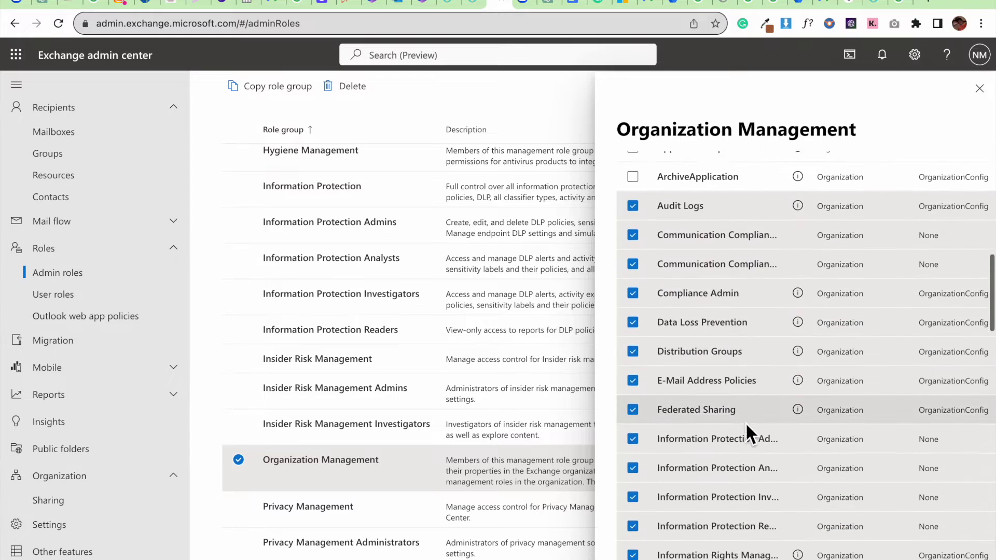
scroll(745, 422, "up", 4)
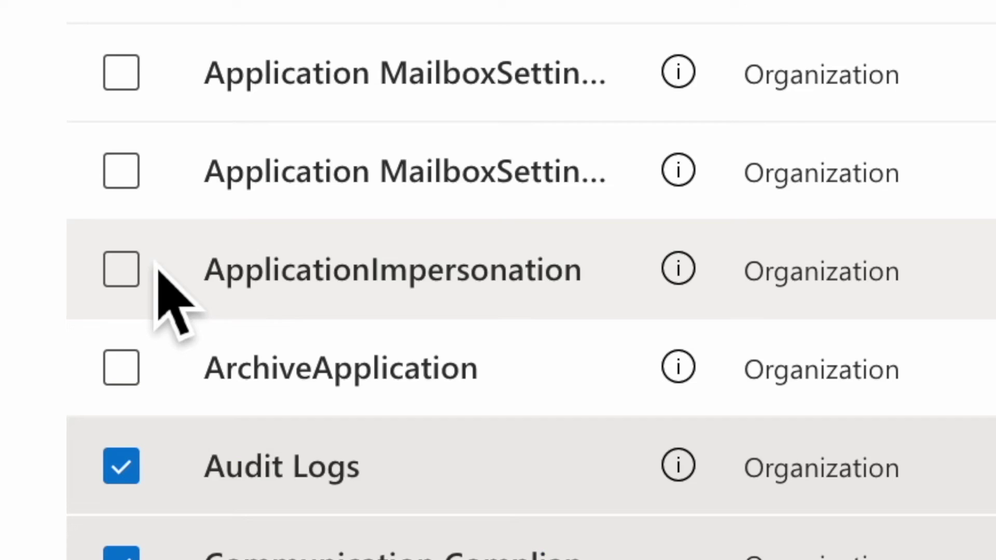
left_click(122, 269)
scroll(152, 220, "down", 8)
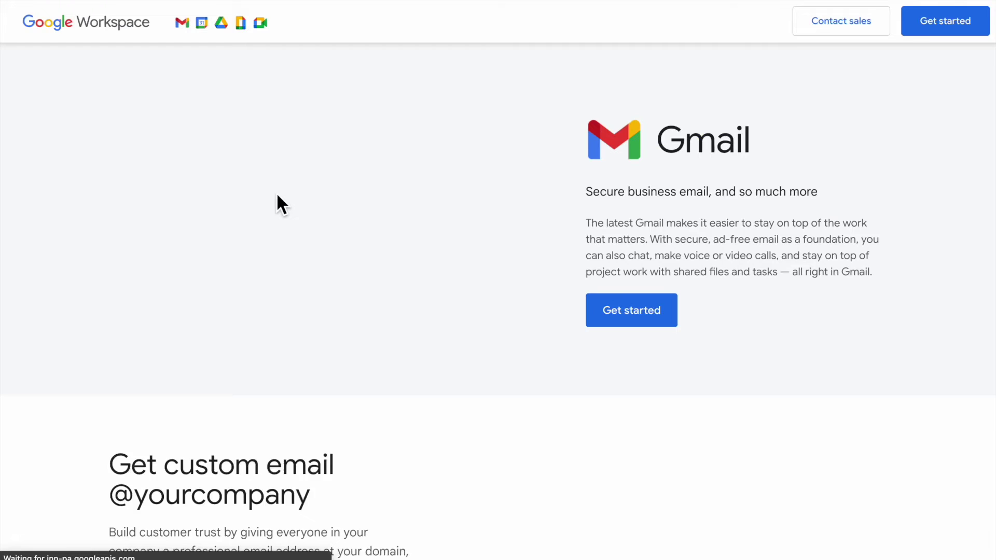
- Start the Google Workspace sign-up and submit the contact's first name, last name and work email
left_click(939, 28)
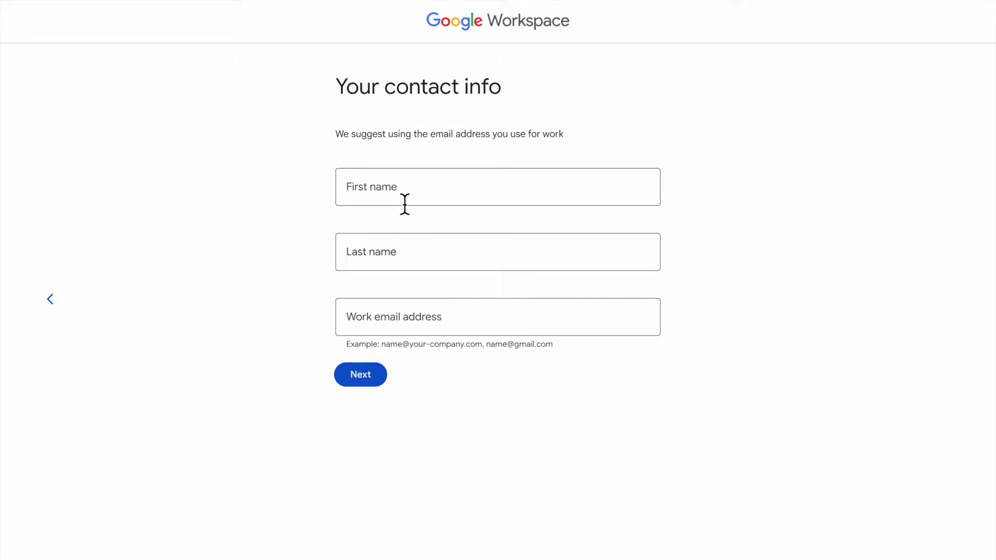
left_click(405, 199)
key("Tab")
left_click(396, 314)
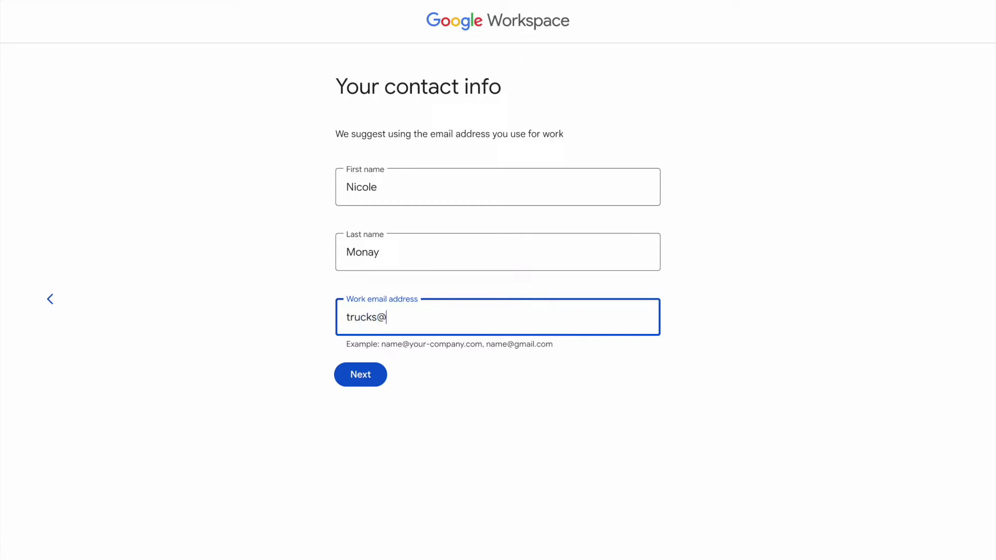
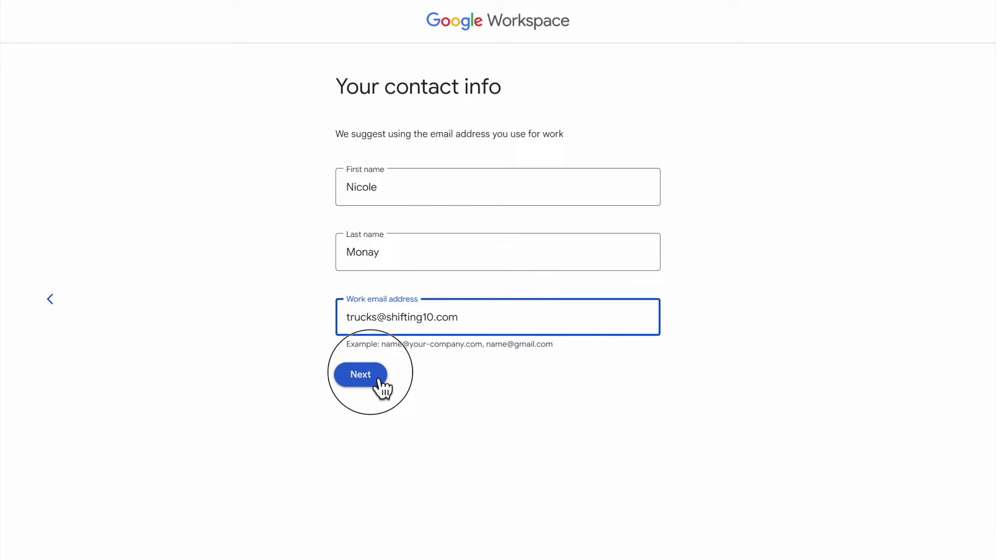
left_click(378, 381)
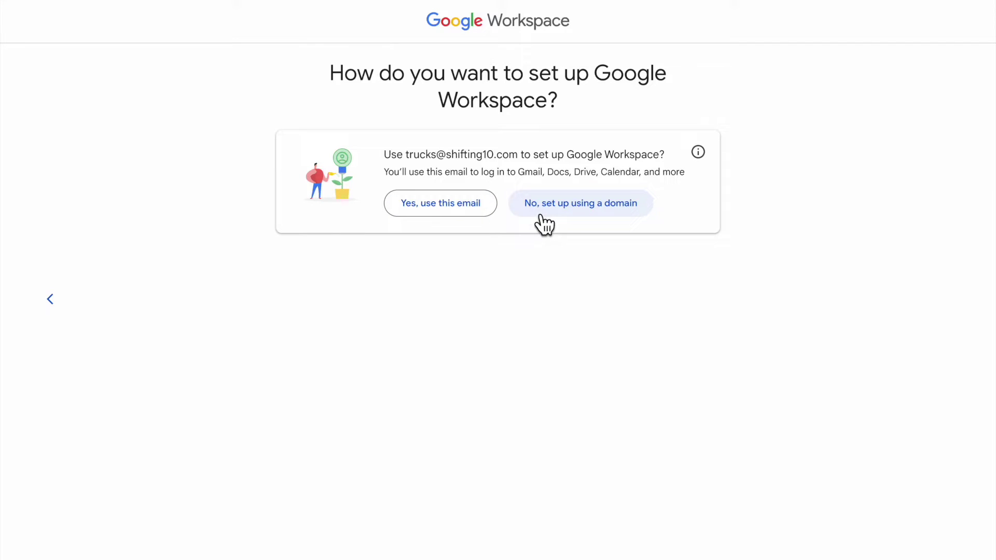
- Choose to set up with the existing domain shifting10.com and confirm it for the account
left_click(537, 214)
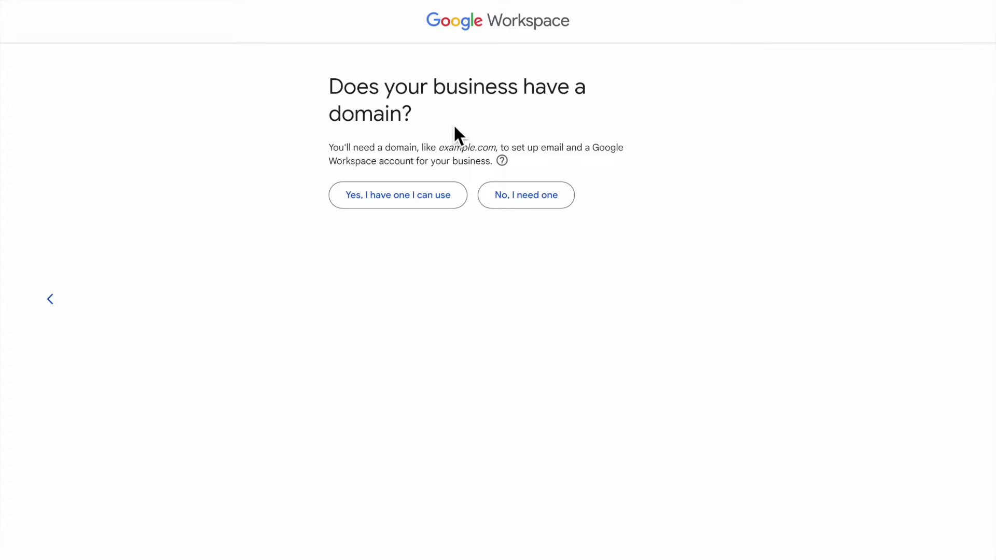
left_click(431, 199)
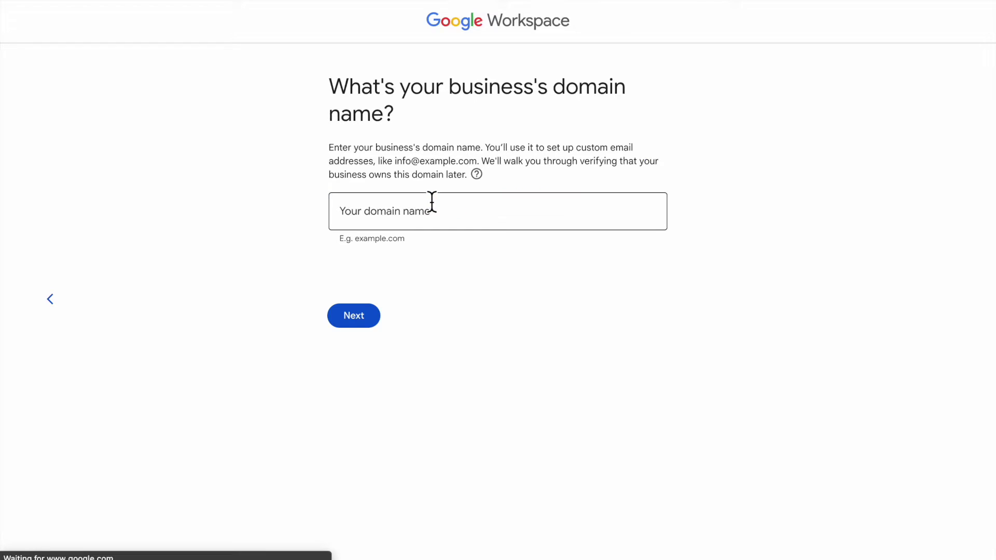
left_click(423, 208)
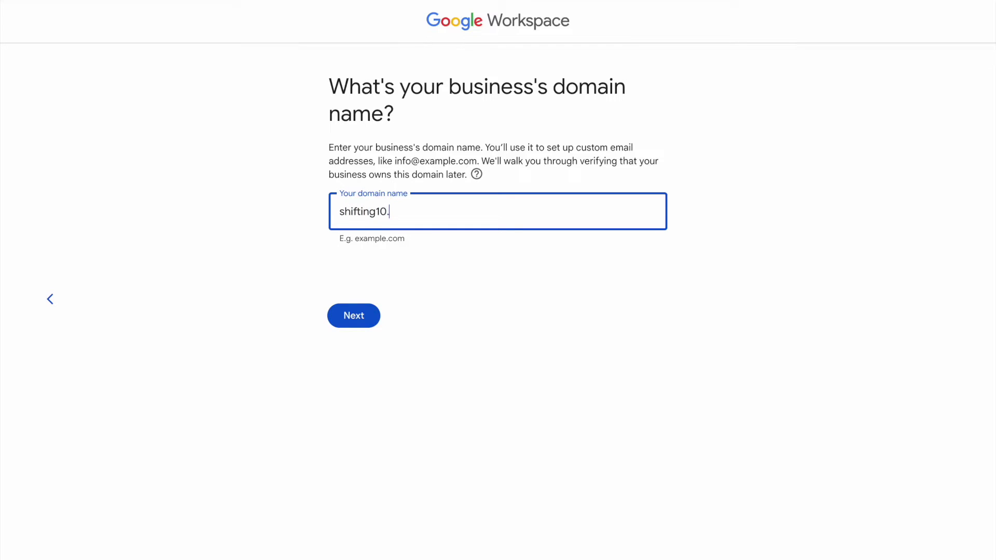
left_click(369, 322)
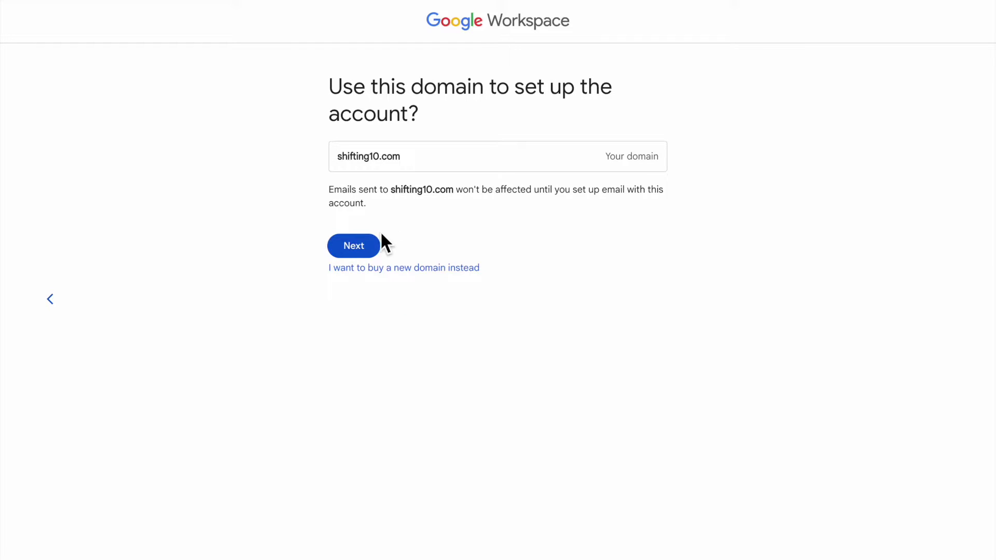
left_click(374, 250)
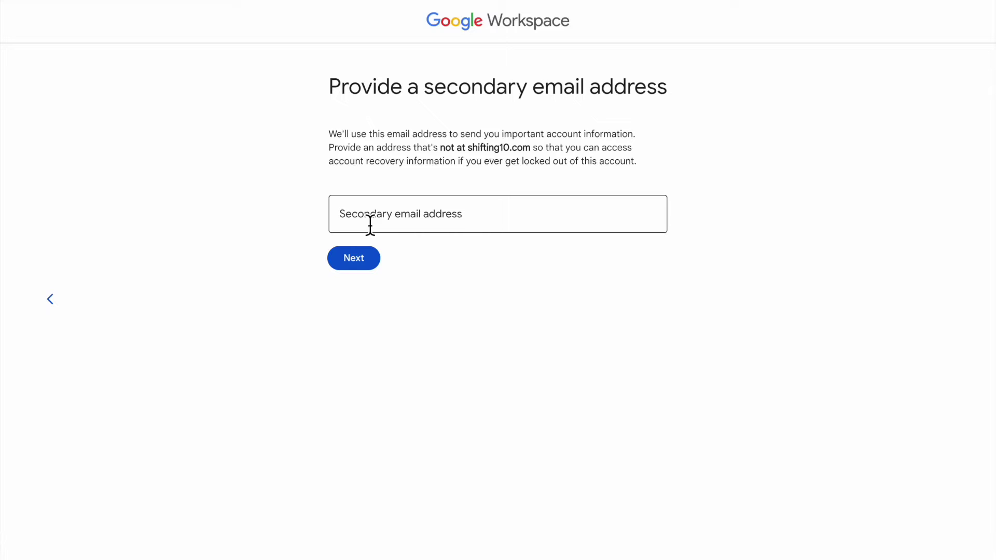
- Enter the admin username and password, then agree to the terms to create the account
left_click(370, 225)
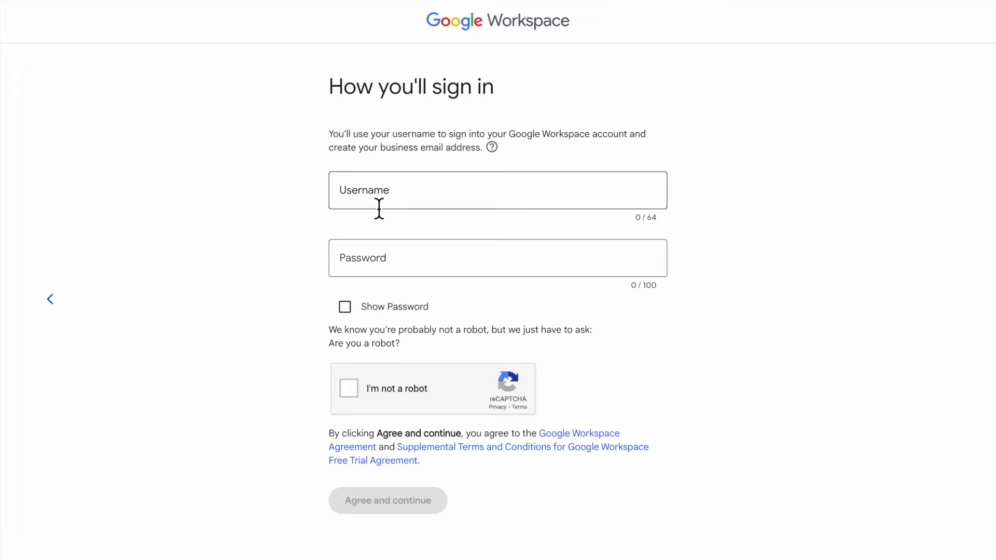
left_click(378, 197)
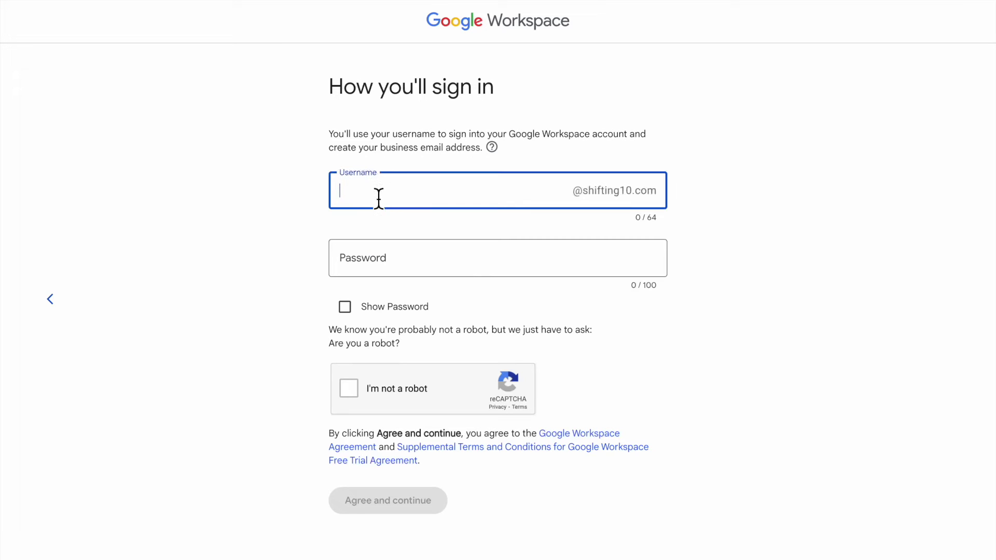
left_click(385, 253)
left_click(388, 501)
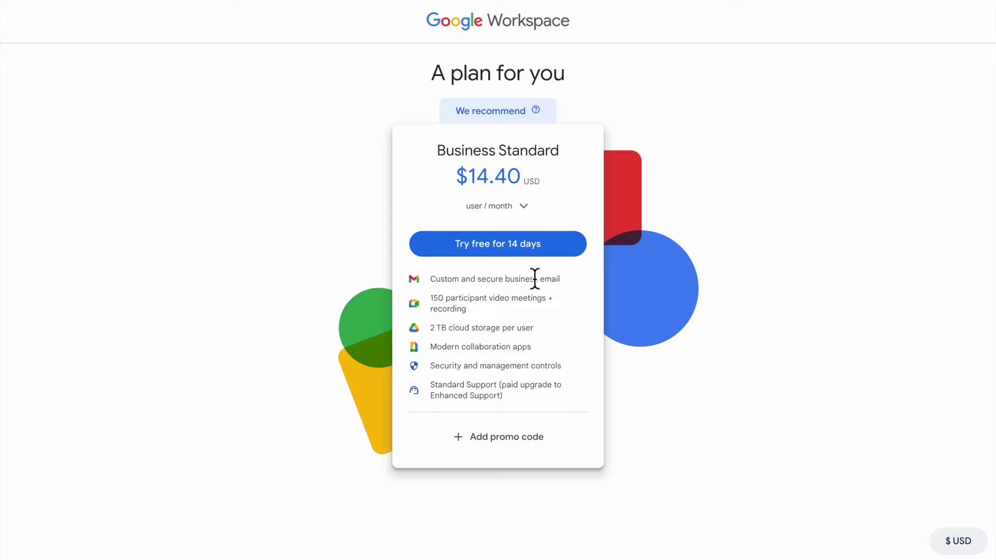
- Keep the flexible payment plan and start the 14-day free Business Standard trial
left_click(532, 216)
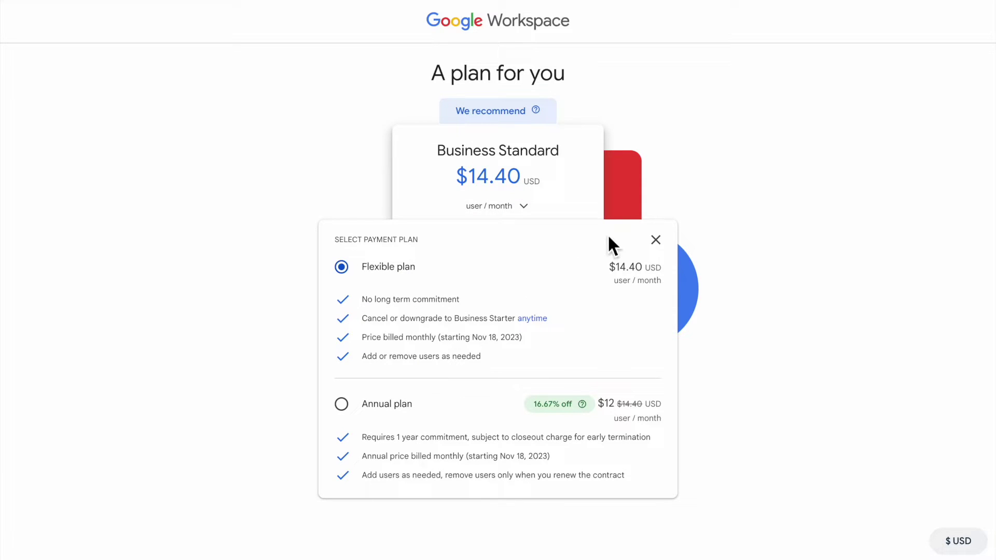
left_click(656, 240)
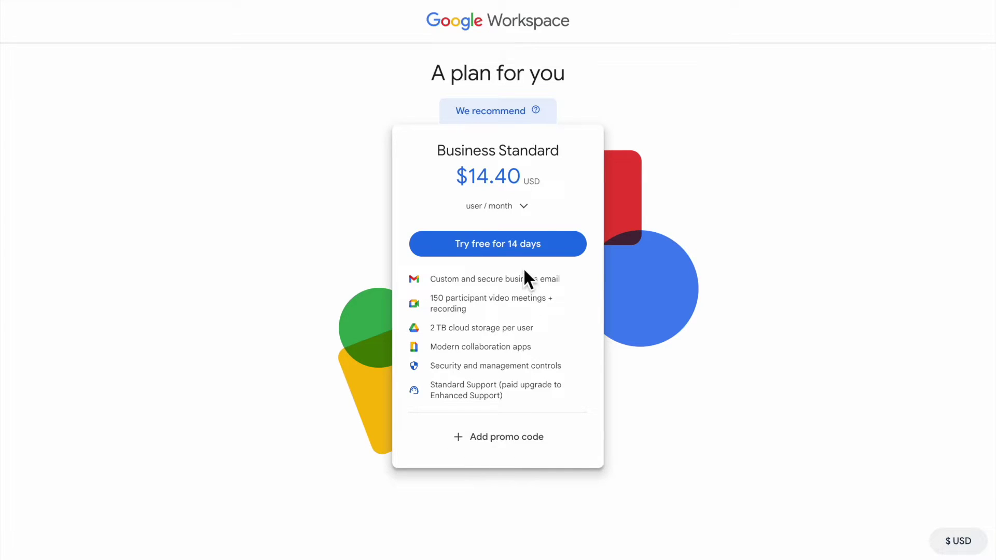
left_click(525, 252)
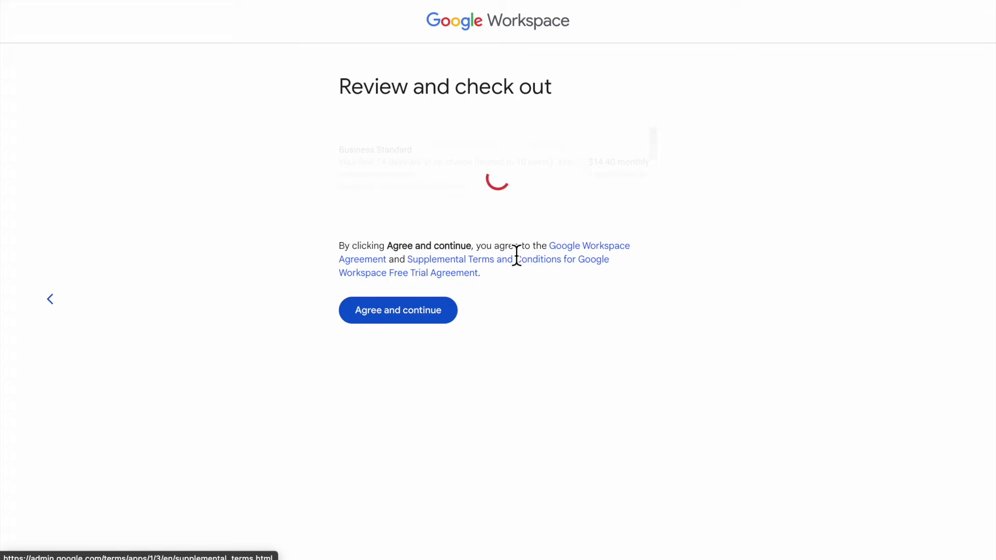
scroll(502, 311, "down", 10)
scroll(502, 311, "up", 10)
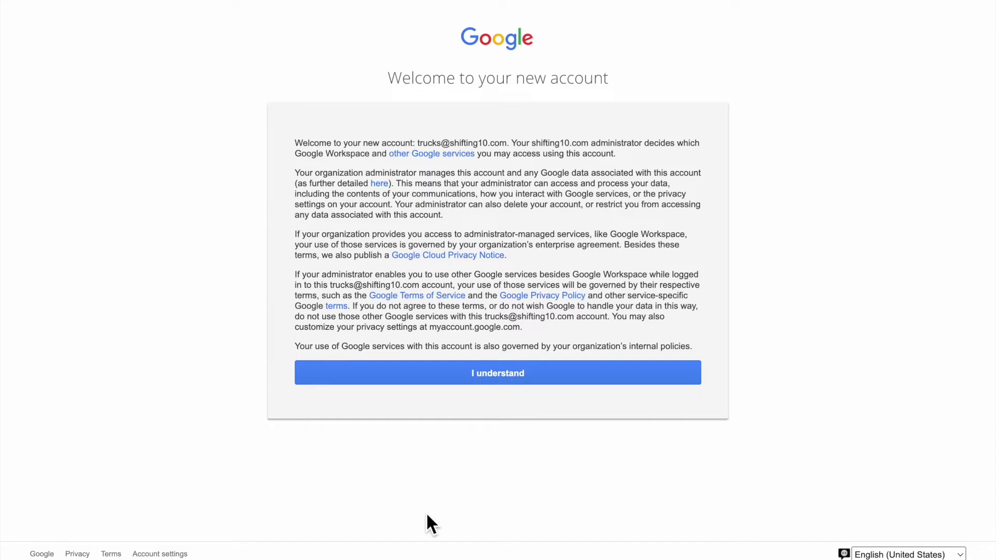
- Accept the welcome, go to Account > Domains > Manage domains, and start GoDaddy verification of shifting10.com
left_click(464, 383)
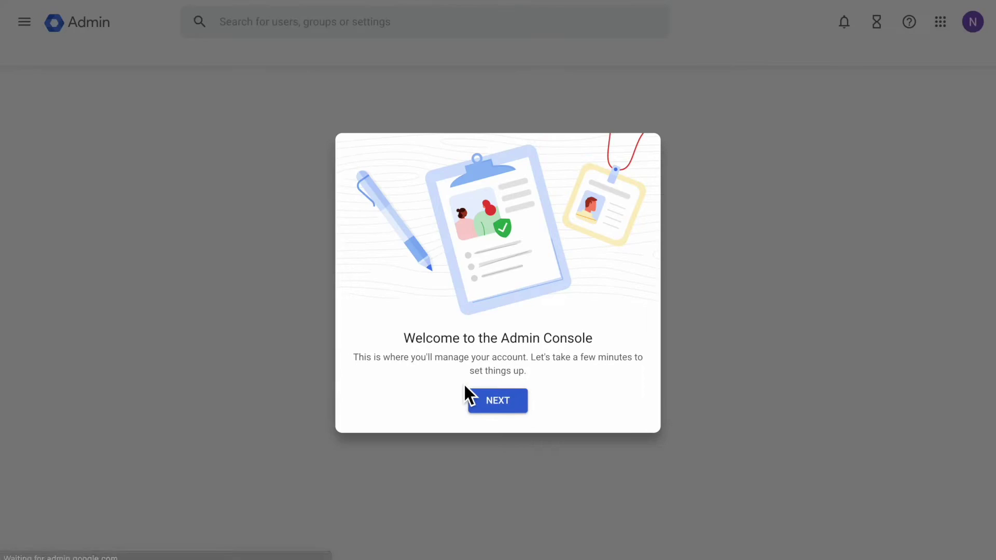
left_click(491, 406)
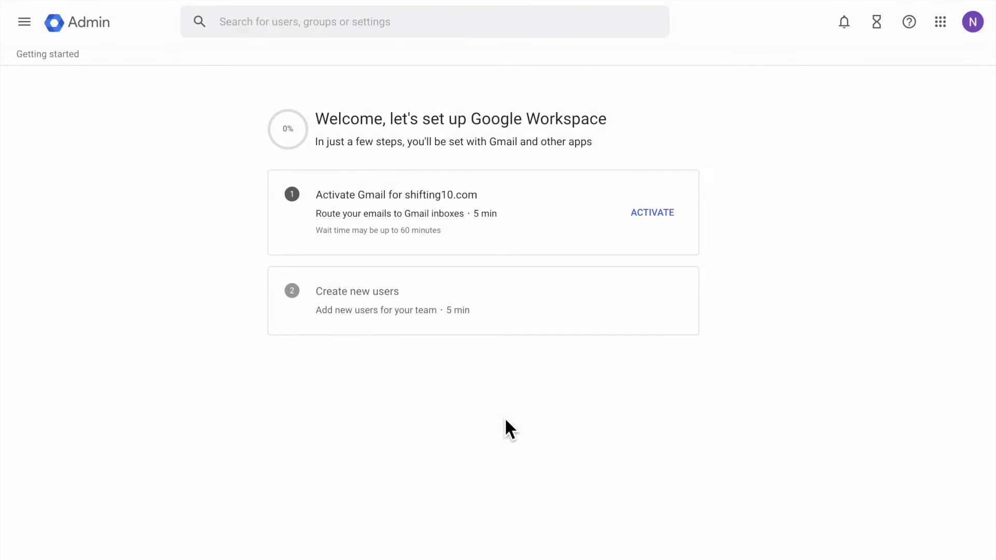
left_click(30, 28)
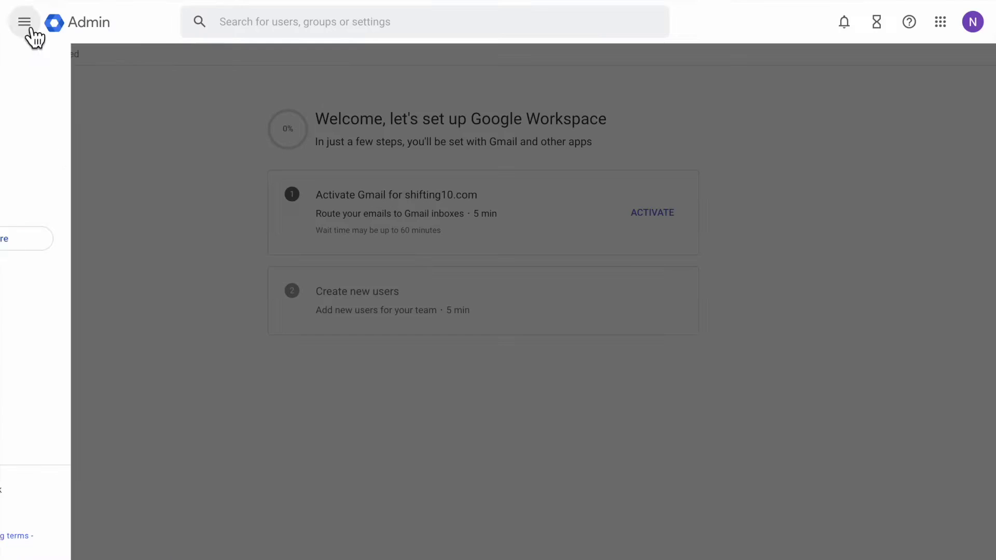
left_click(48, 149)
left_click(18, 203)
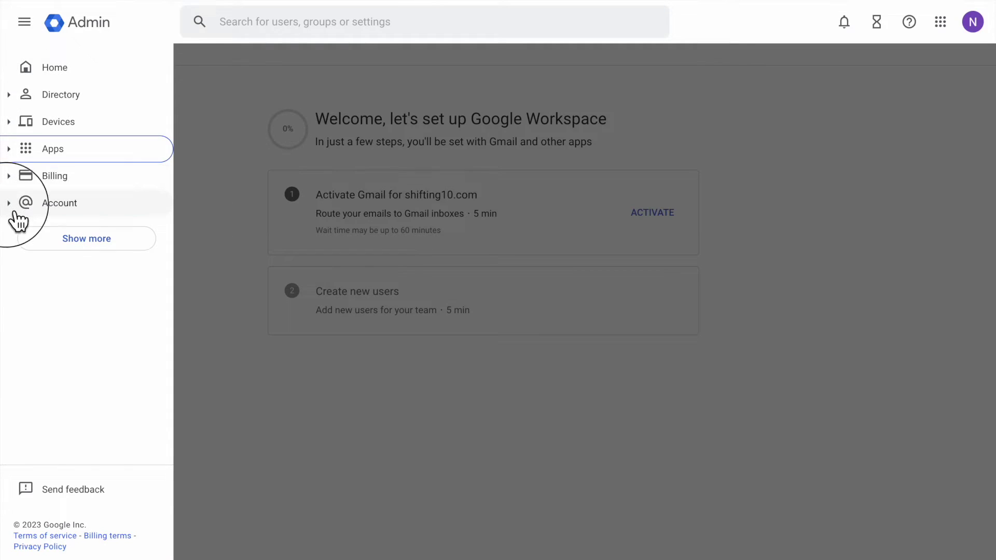
left_click(66, 290)
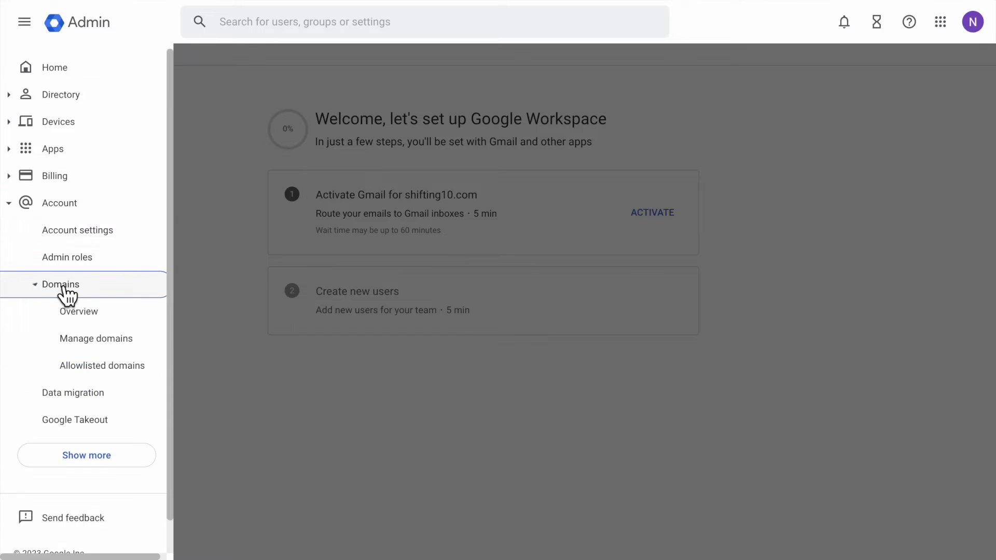
left_click(95, 344)
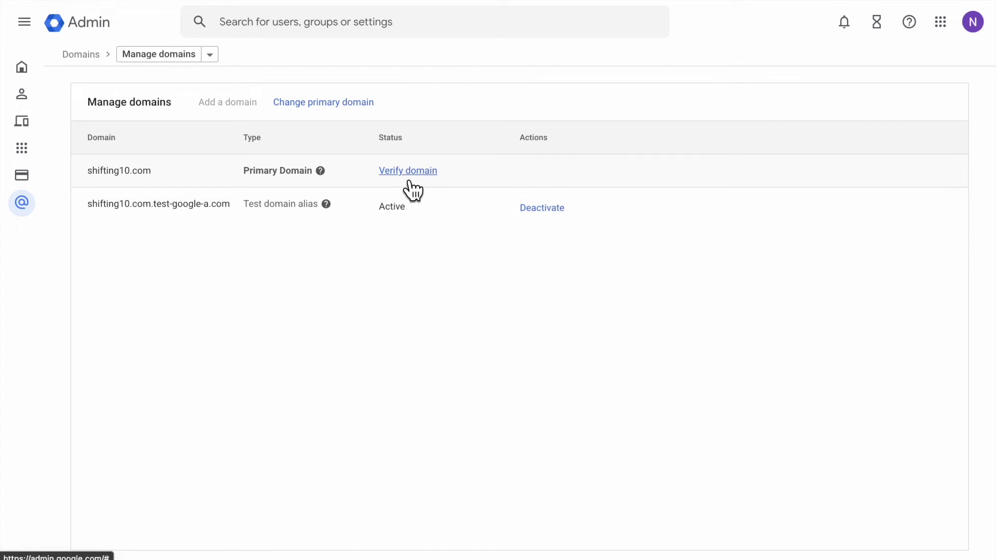
left_click(409, 177)
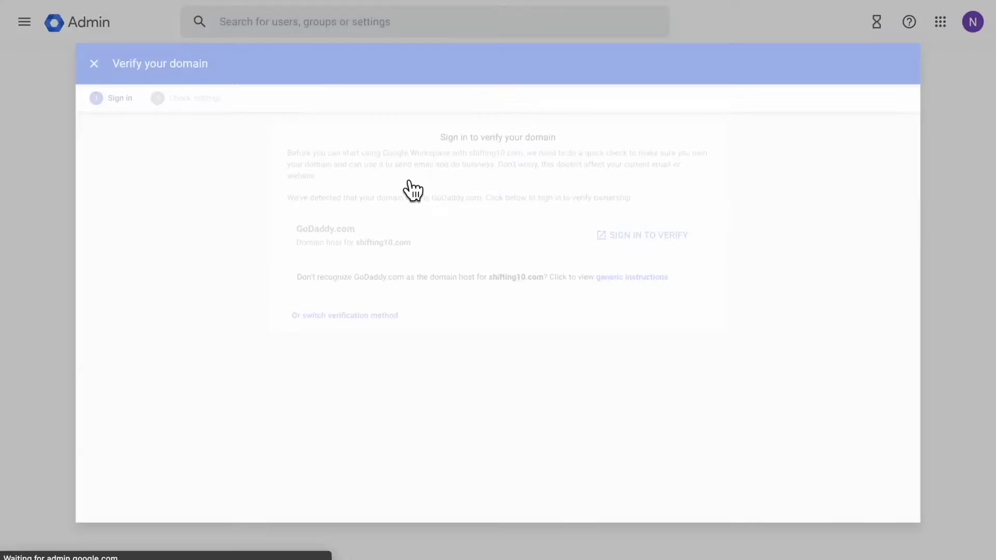
left_click(643, 344)
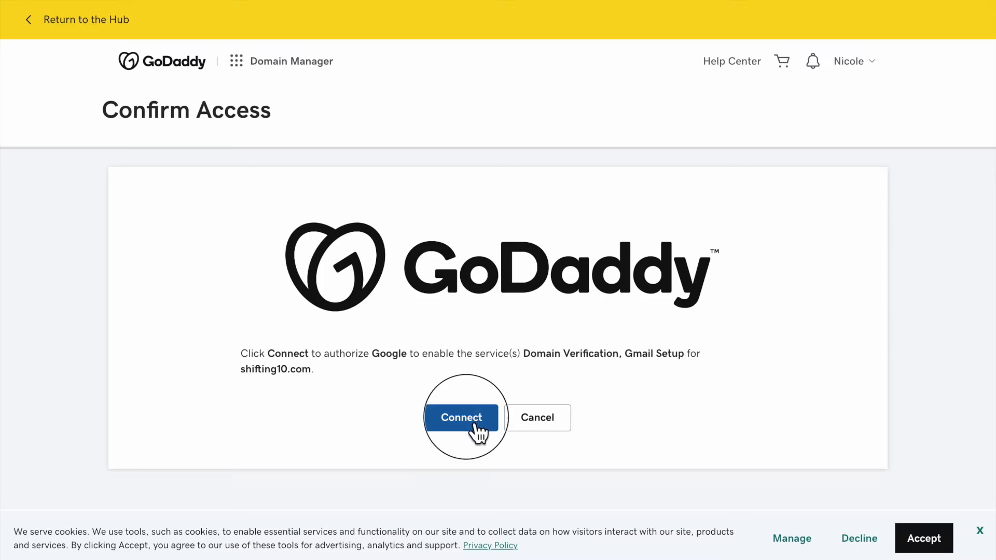
- Connect on GoDaddy's Confirm Access page to let Google verify shifting10.com
left_click(462, 416)
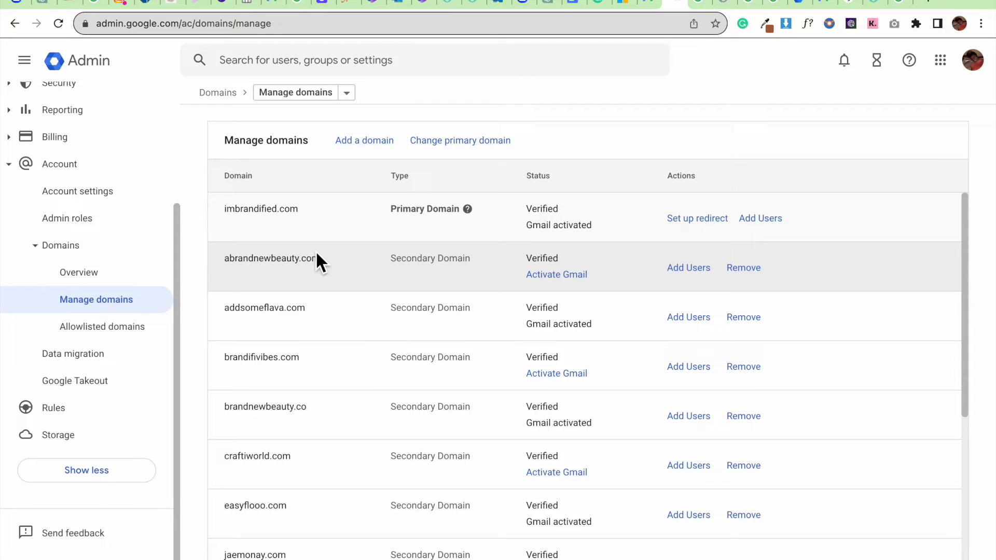
- Add mstechnicole.com as a domain and authorize its verification through GoDaddy
left_click(368, 145)
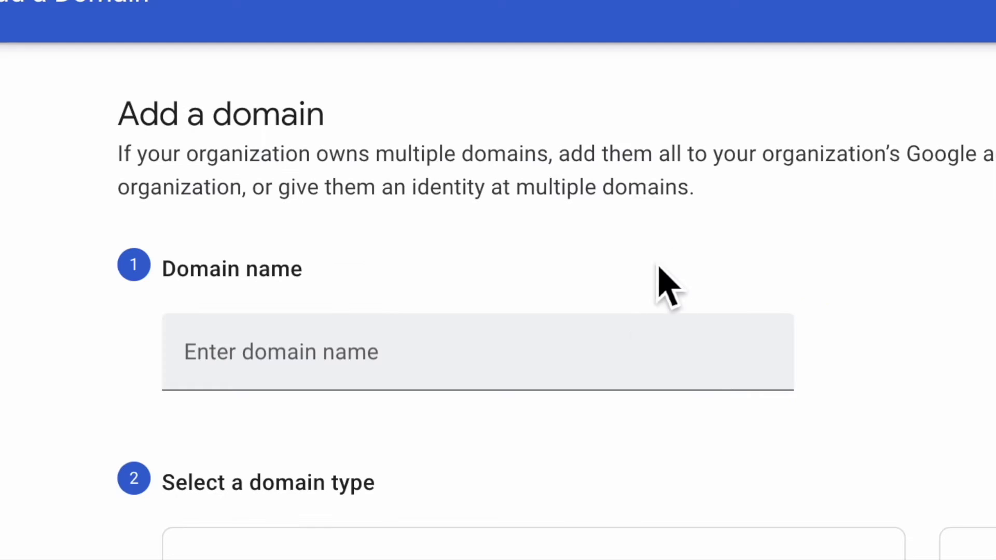
left_click(567, 356)
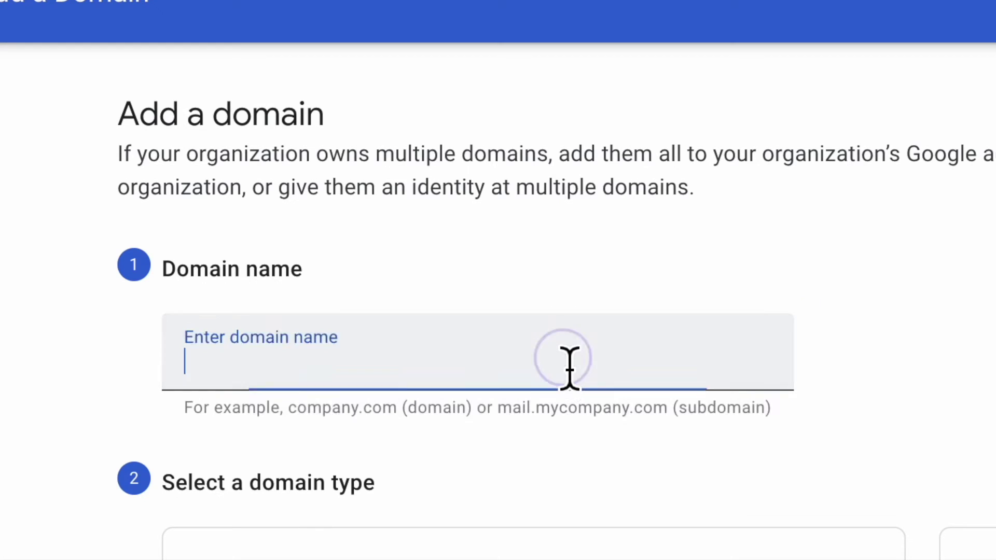
type("mstechnicole.com")
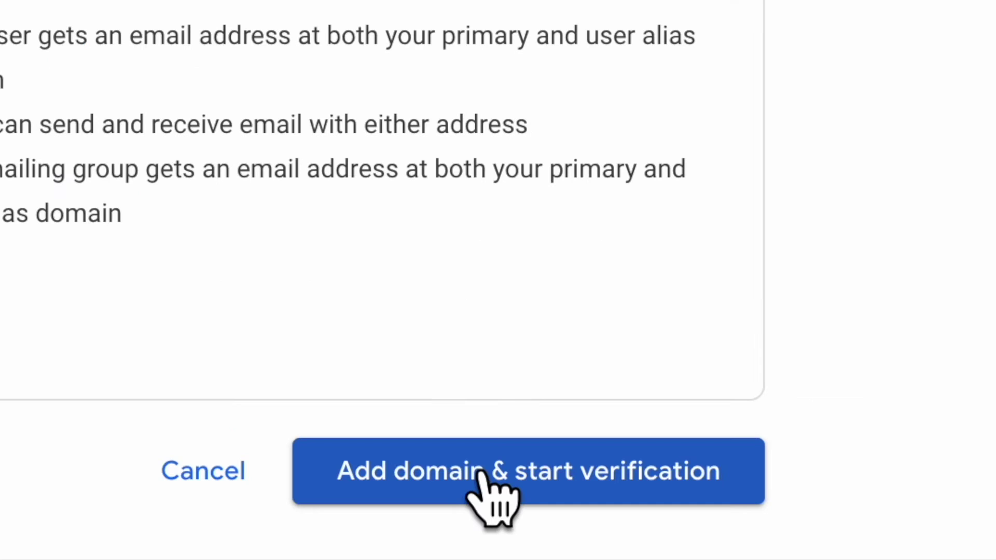
left_click(478, 473)
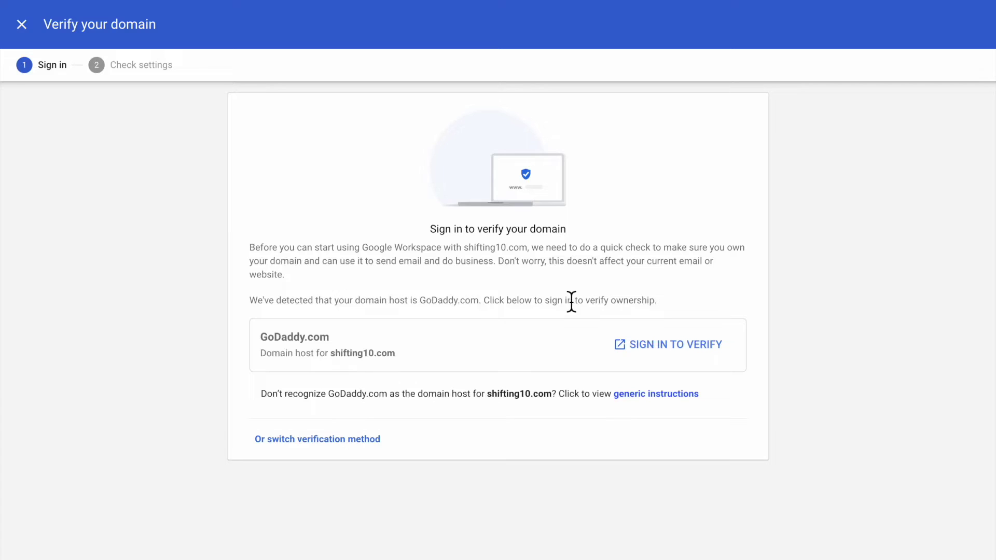
left_click(644, 345)
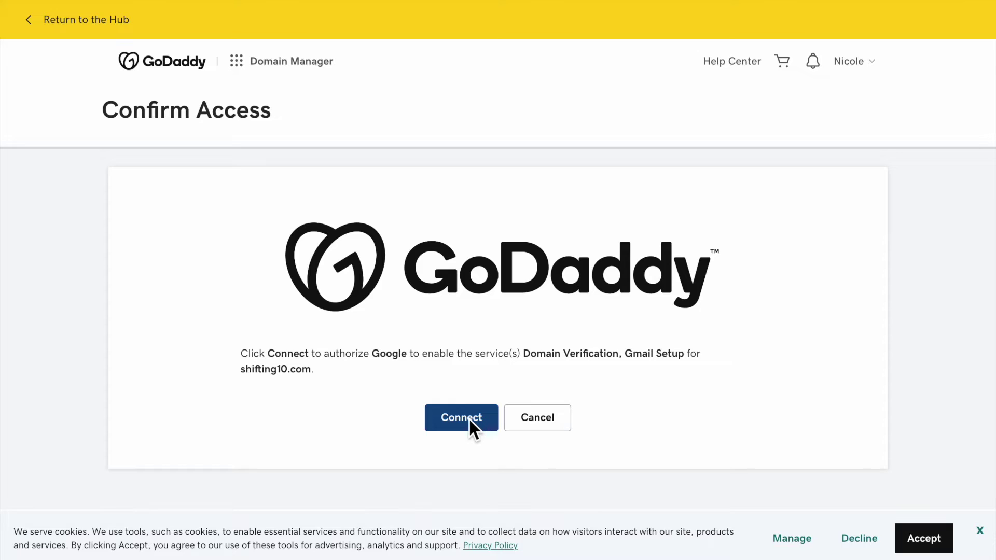
left_click(469, 419)
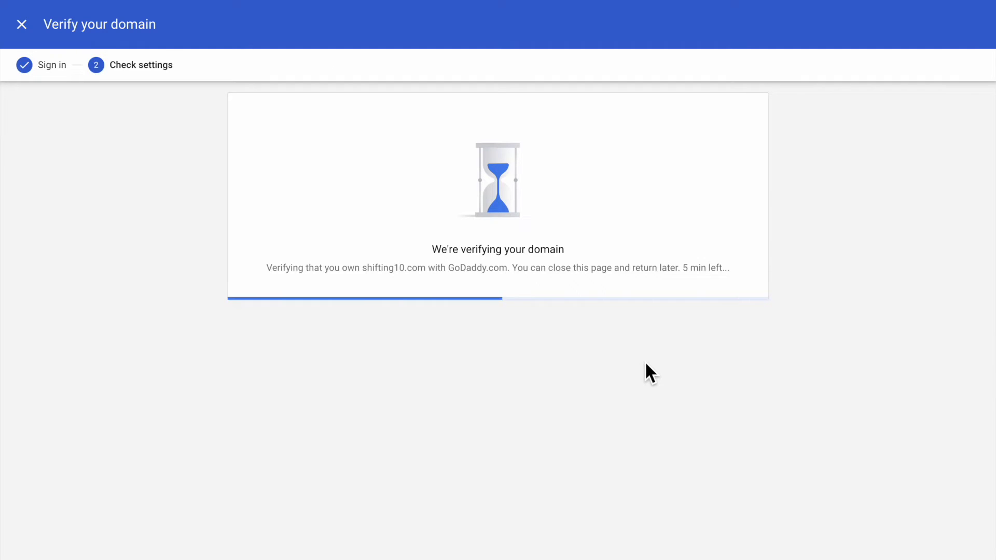
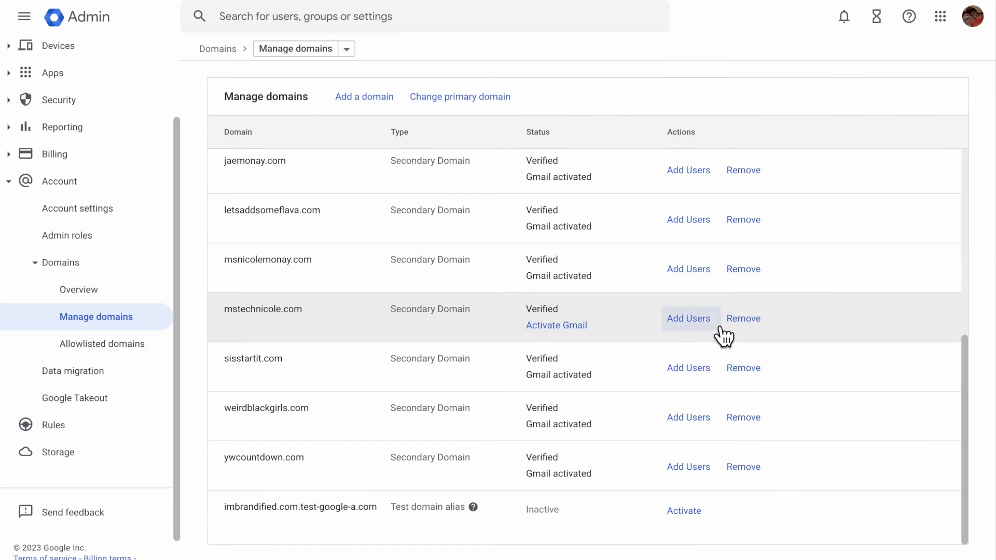
- Create the new Workspace user on the domain and copy the user's temporary password
left_click(568, 276)
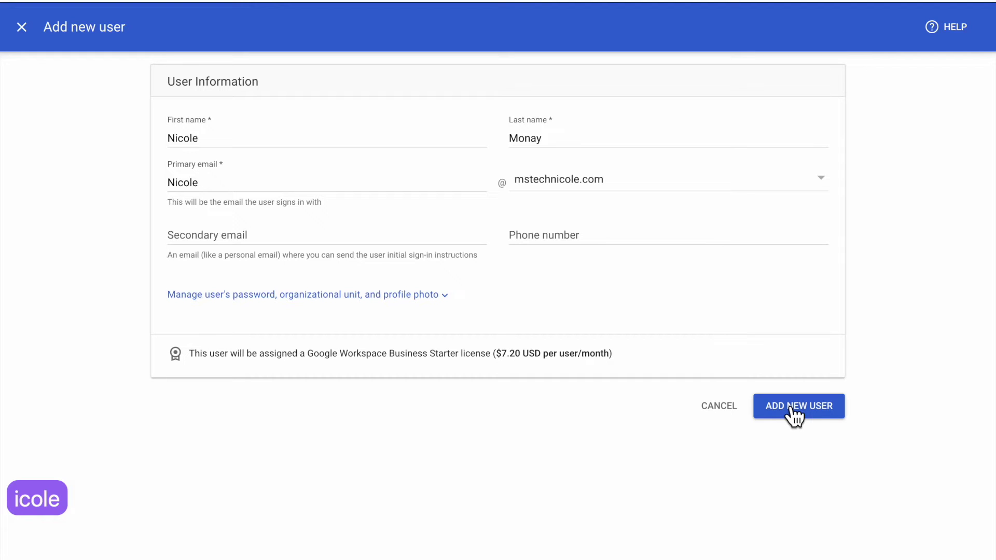
left_click(789, 408)
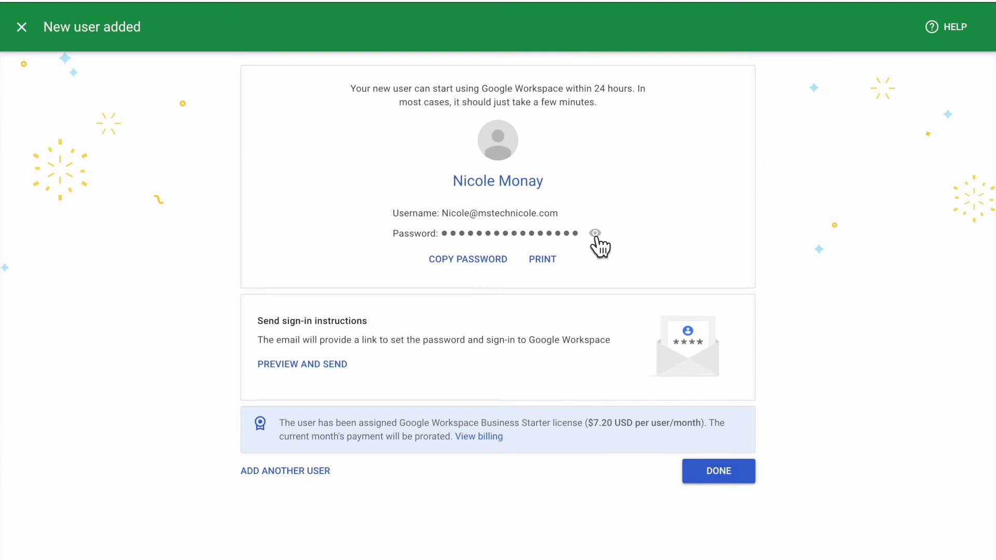
left_click(463, 262)
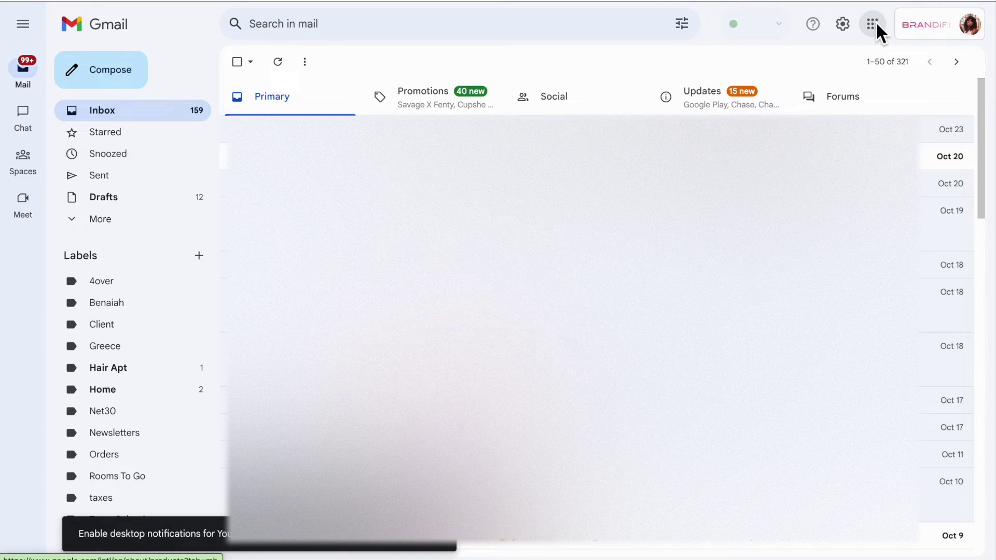
- Add the new Workspace account to Gmail, entering its email address and temporary password
left_click(873, 24)
left_click(914, 22)
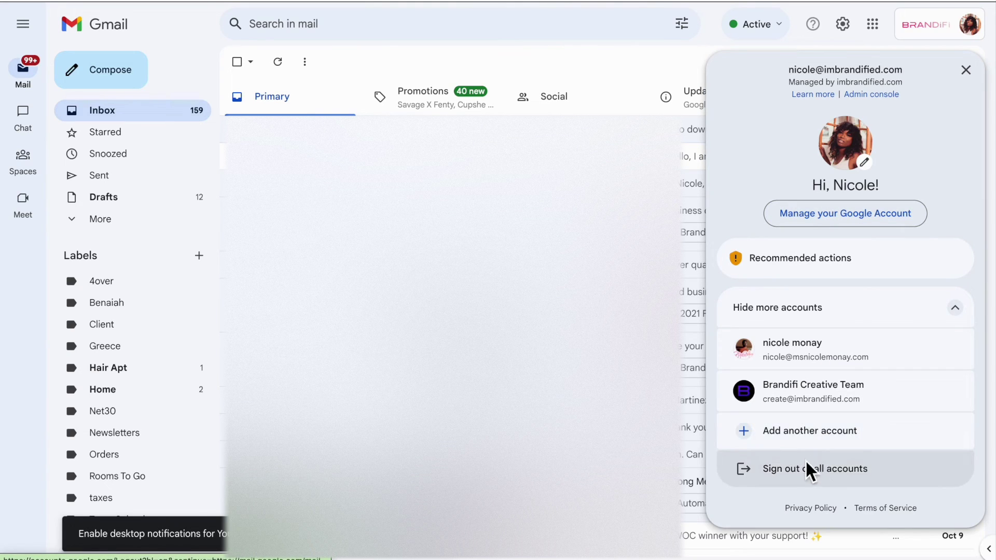
left_click(801, 438)
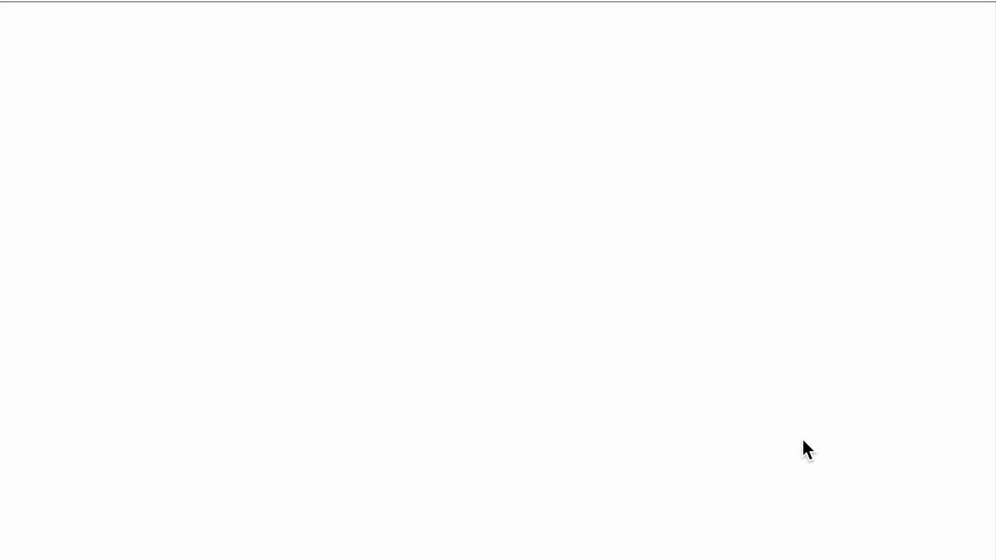
left_click(533, 262)
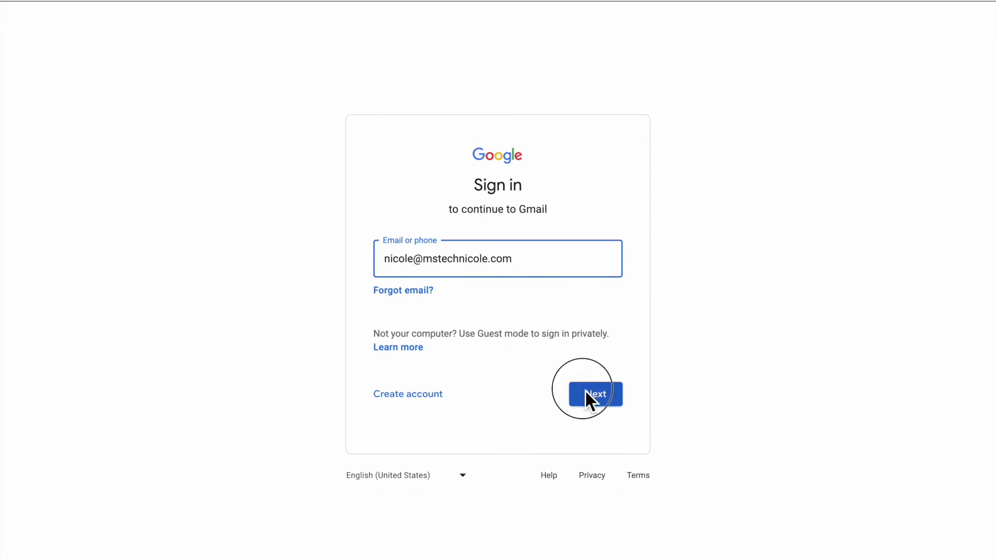
left_click(585, 393)
key("ctrl+v")
left_click(590, 376)
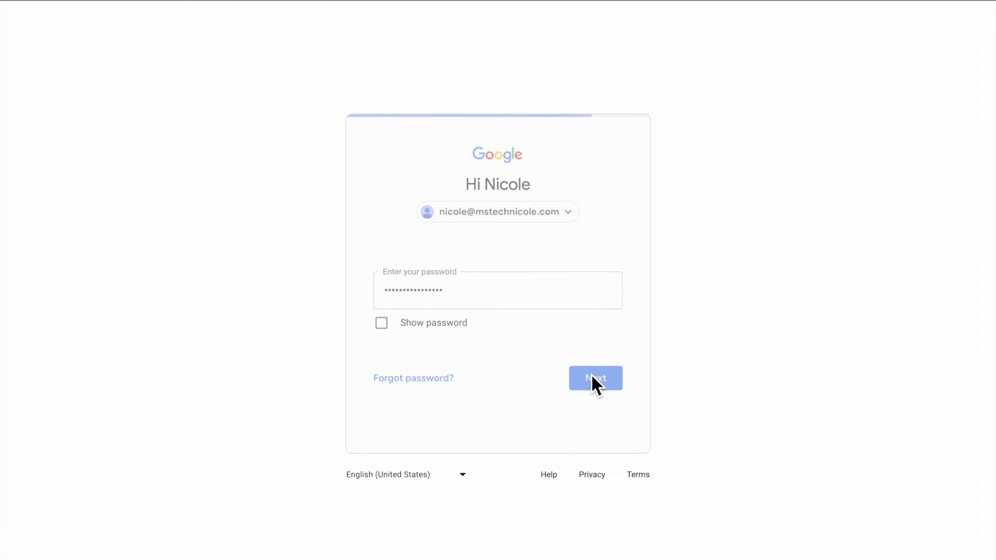
- Accept the welcome terms and replace the temporary password with a new one
left_click(592, 374)
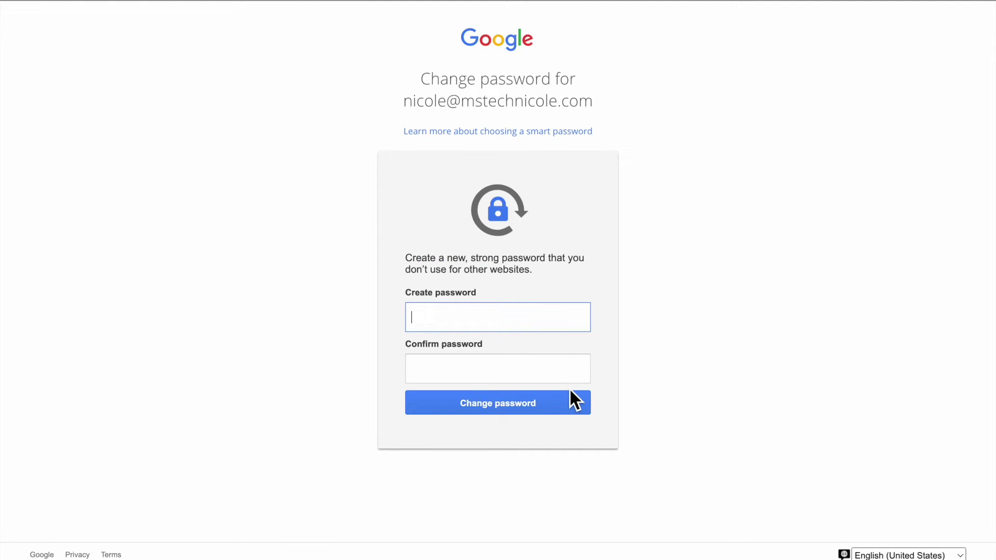
key("ctrl+v")
key("Tab")
key("ctrl+v")
left_click(537, 402)
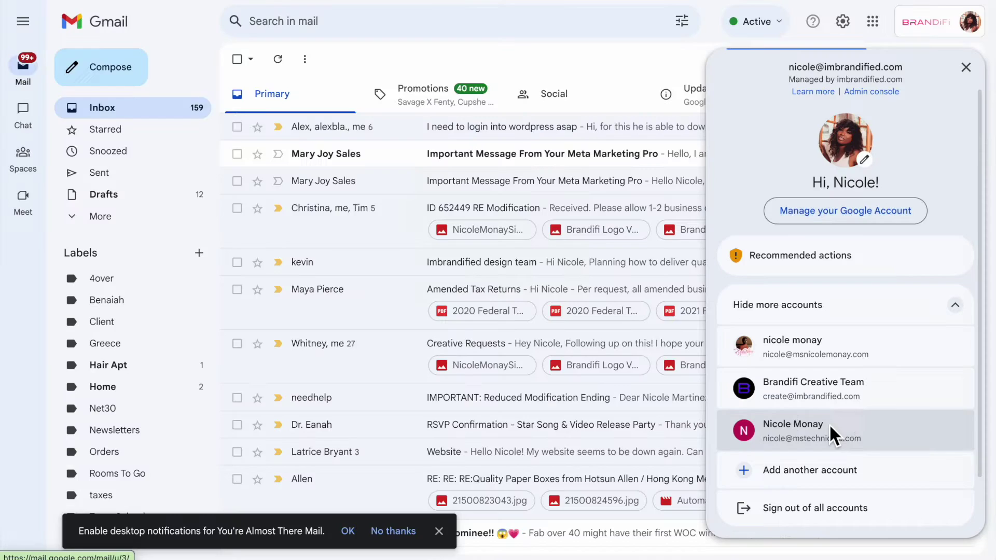
- Switch to the new user's Gmail inbox and dismiss the Welcome dialog
left_click(440, 119)
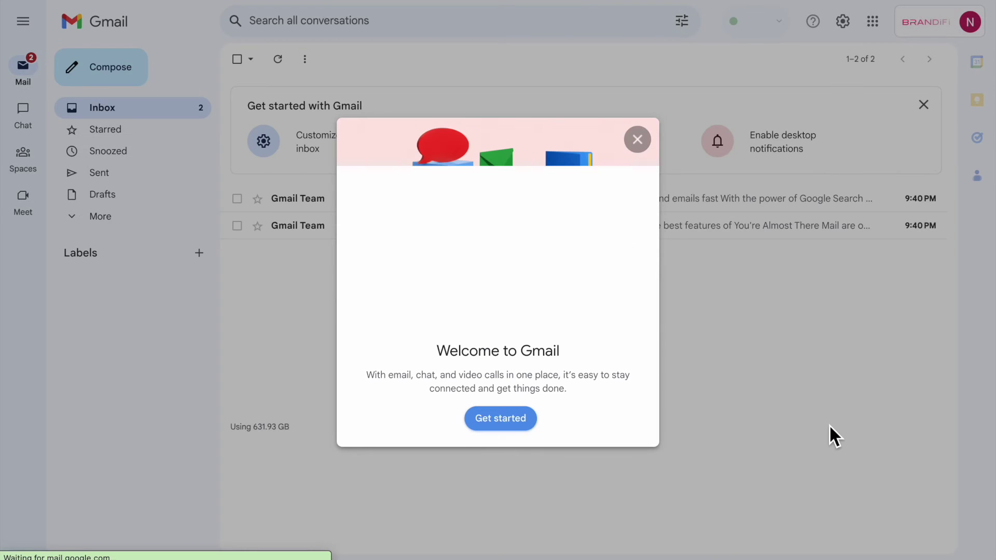
left_click(637, 139)
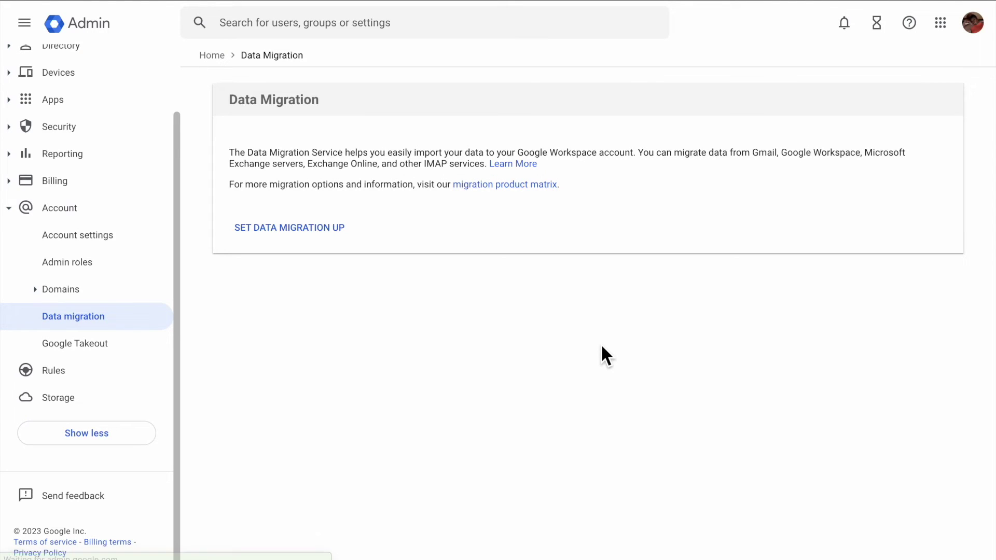
- Set Microsoft Office 365 Email as the migration source and authorize access to the Microsoft account
left_click(262, 228)
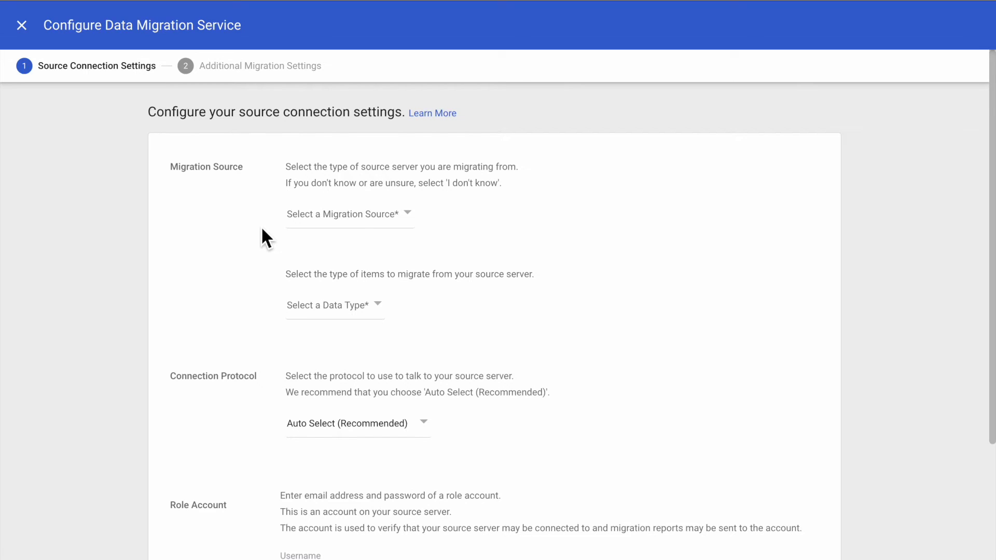
left_click(350, 215)
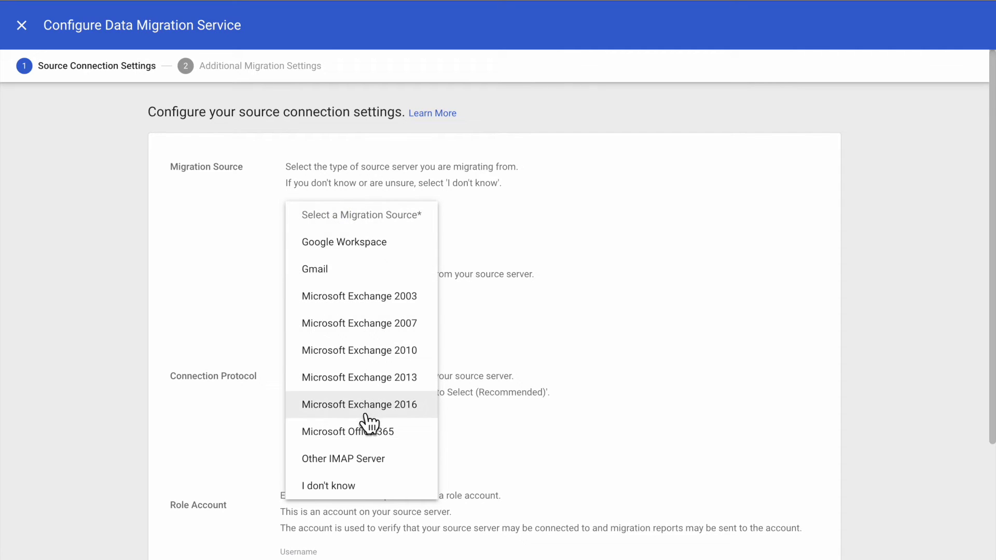
left_click(369, 433)
left_click(367, 310)
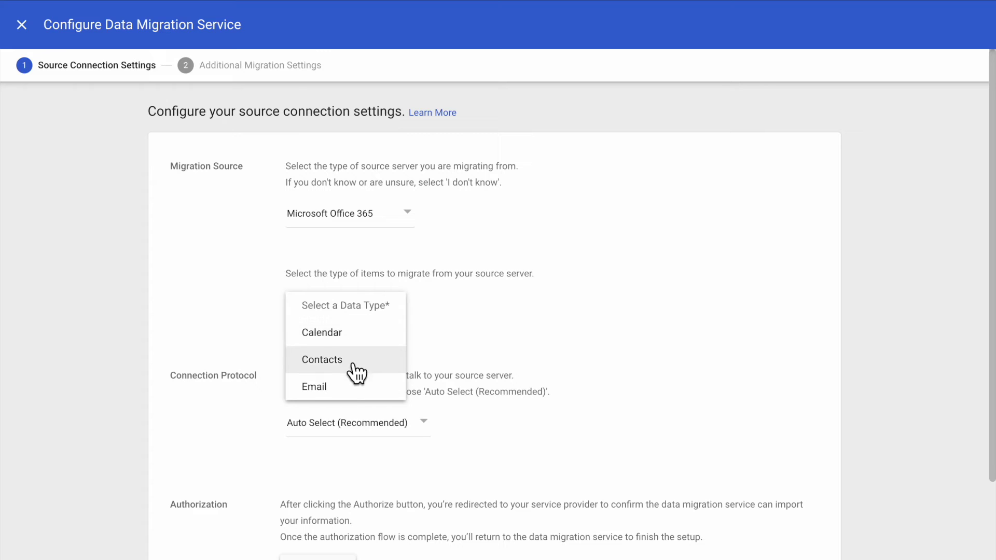
left_click(355, 395)
scroll(345, 383, "down", 2)
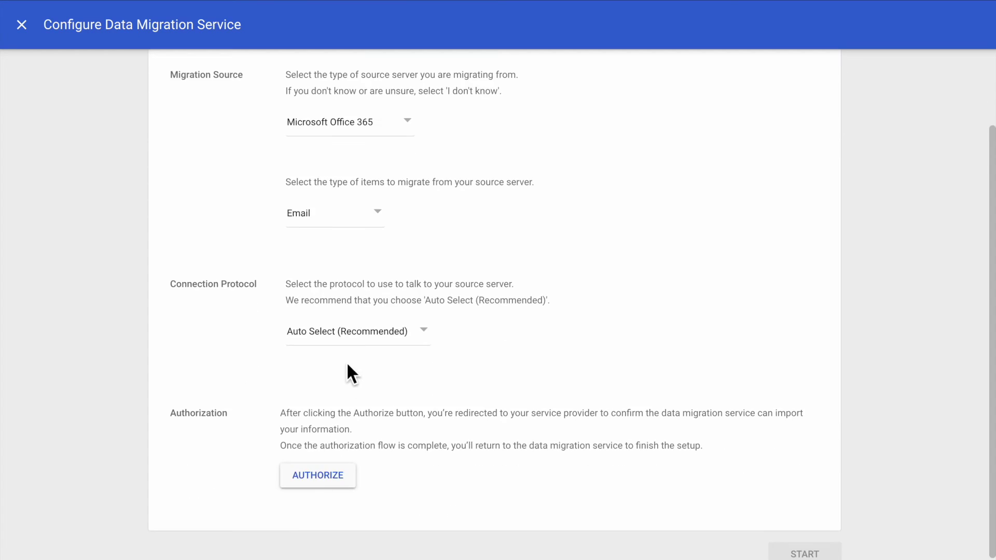
left_click(326, 473)
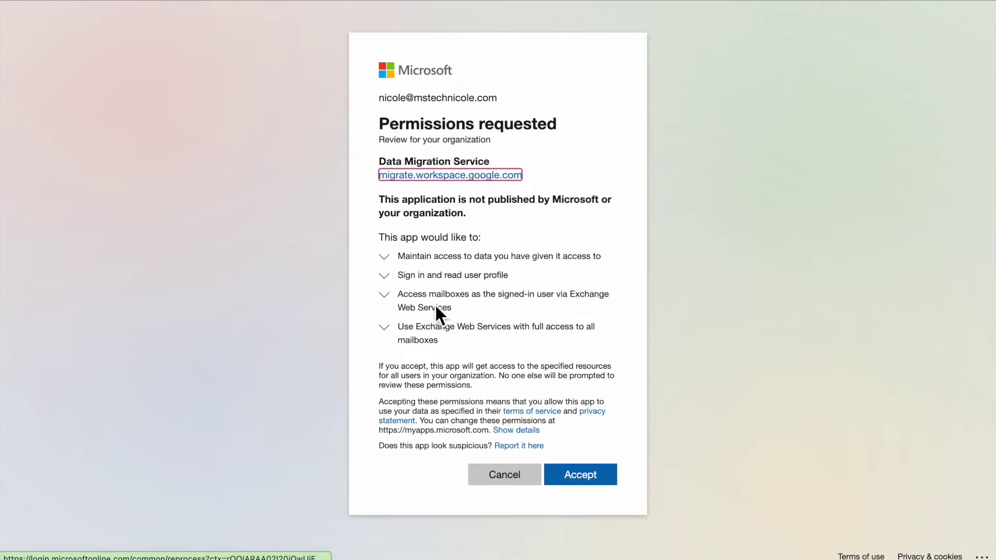
left_click(577, 475)
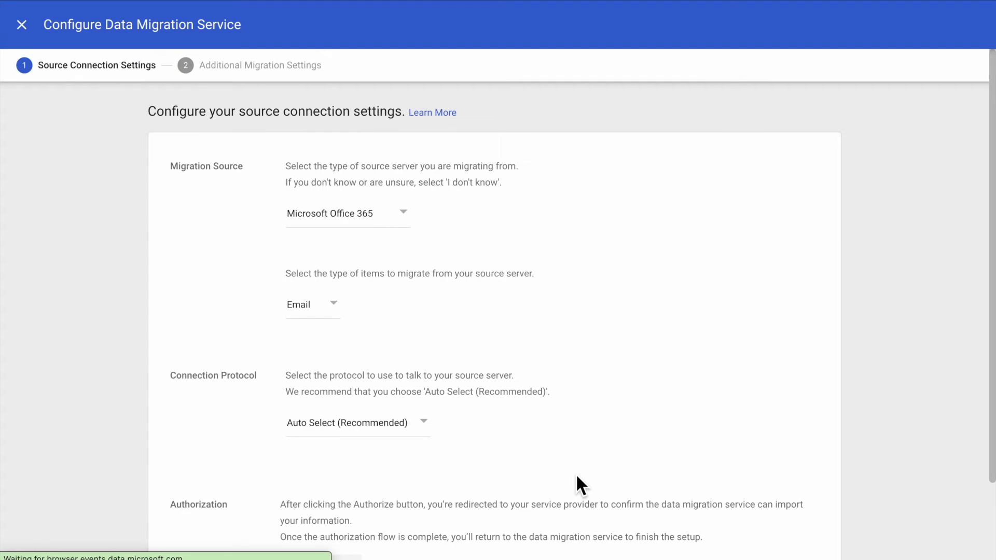
scroll(550, 480, "down", 2)
- Keep Past 1 year as the migration start date, enable Migrate Trash, and confirm the settings
scroll(571, 493, "down", 1)
left_click(801, 545)
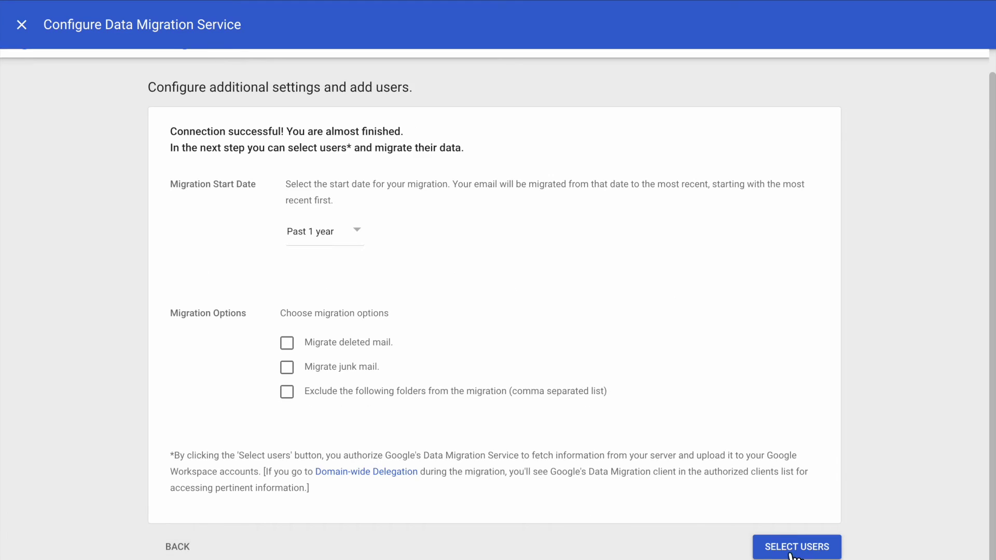
left_click(359, 244)
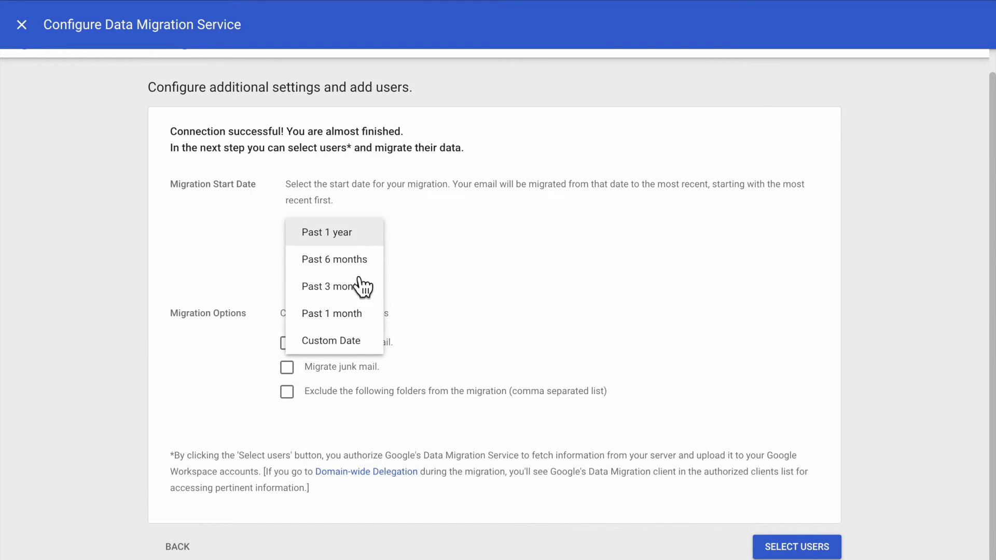
left_click(432, 260)
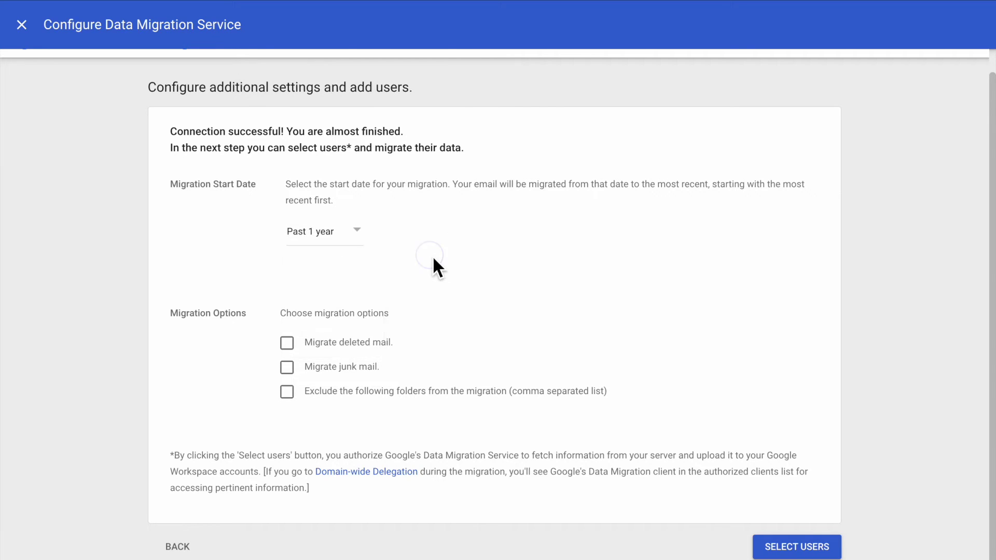
left_click(289, 345)
left_click(784, 549)
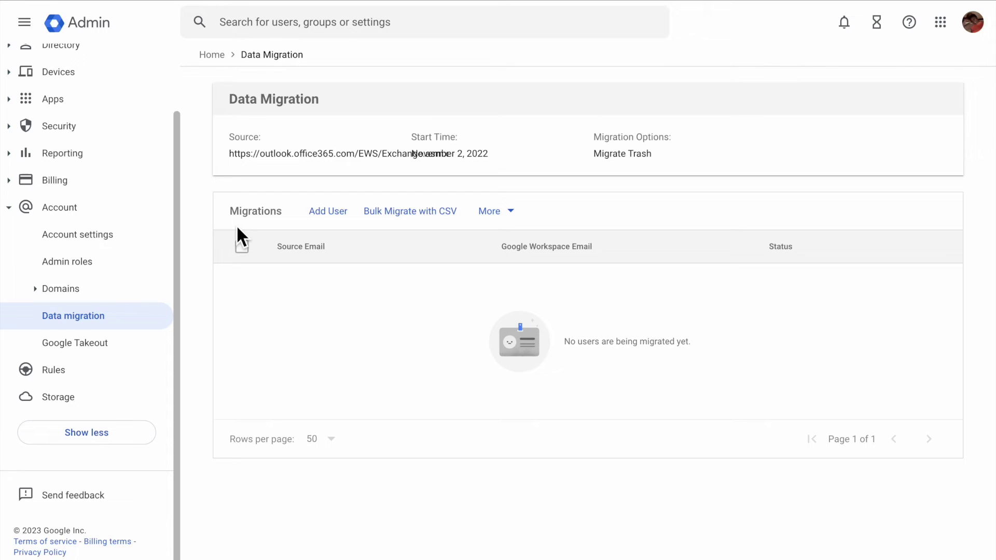
- Add a migration from the Office 365 mailbox to the matching Workspace account and start it
left_click(332, 212)
left_click(417, 268)
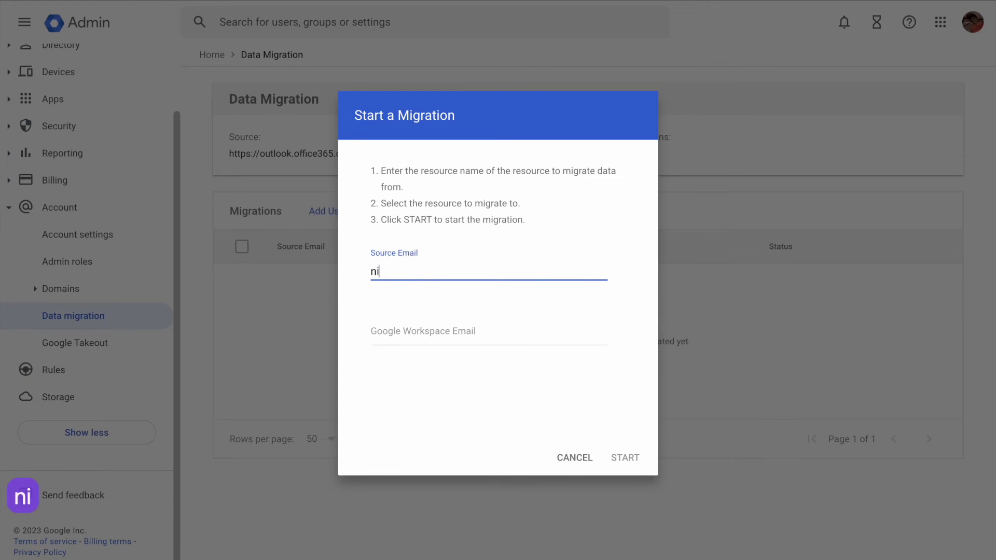
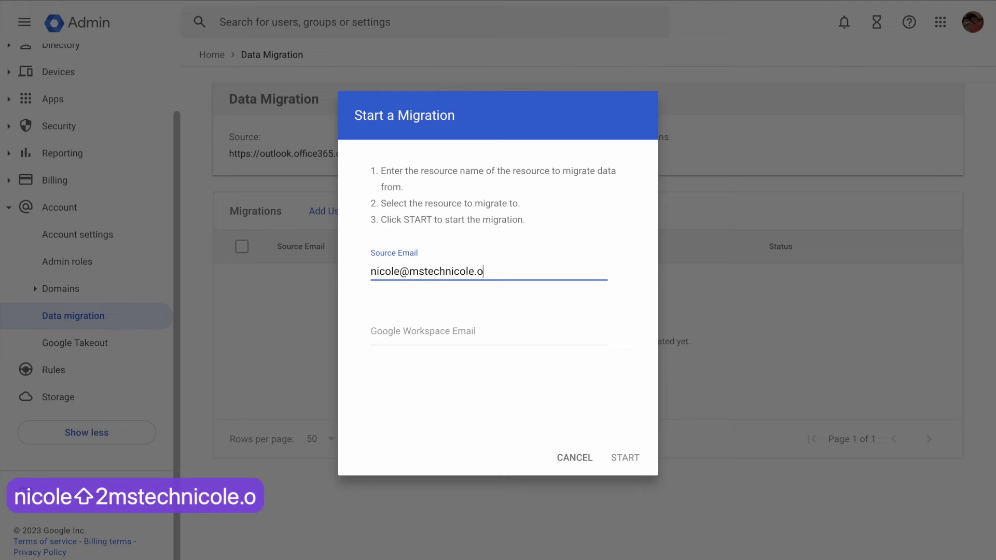
left_click(399, 330)
type("nico")
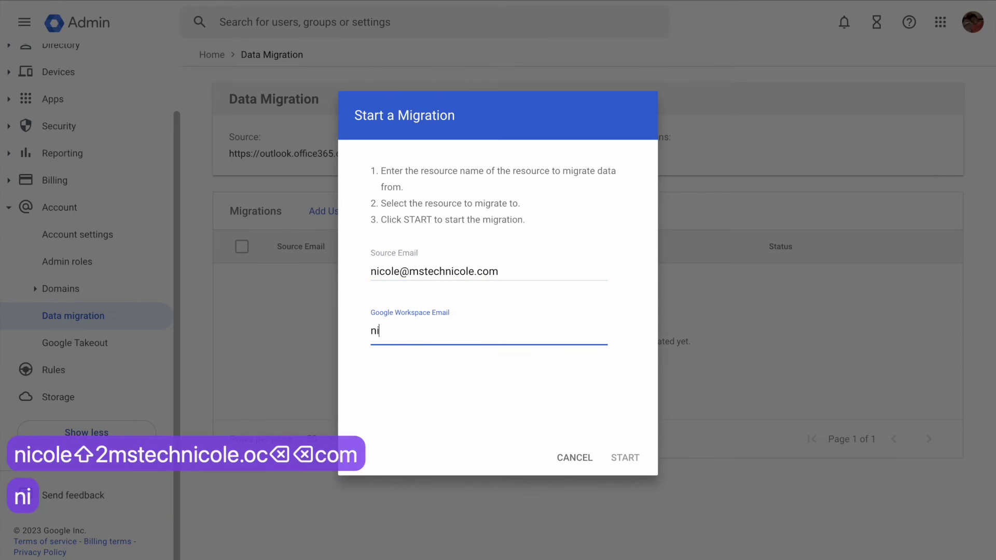
right_click(474, 400)
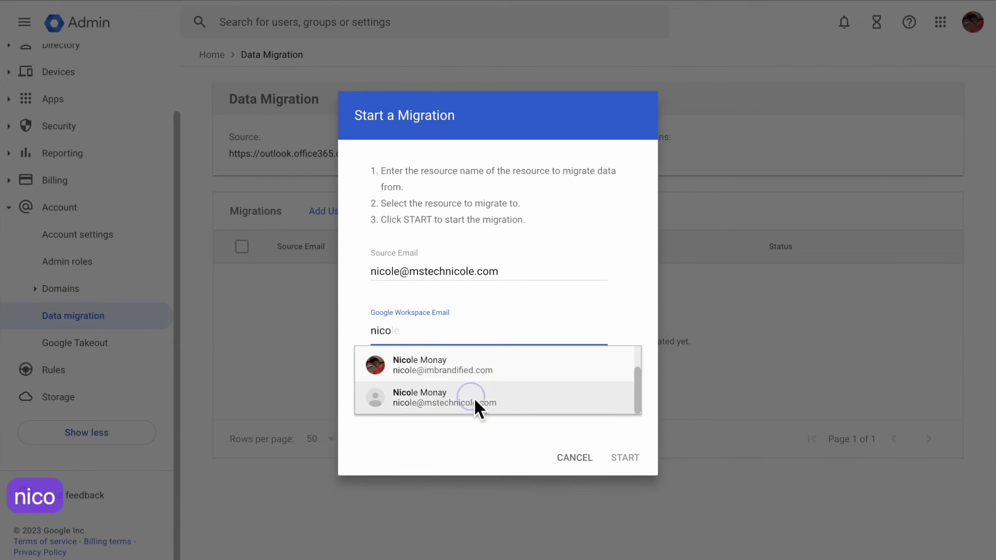
left_click(444, 409)
left_click(624, 449)
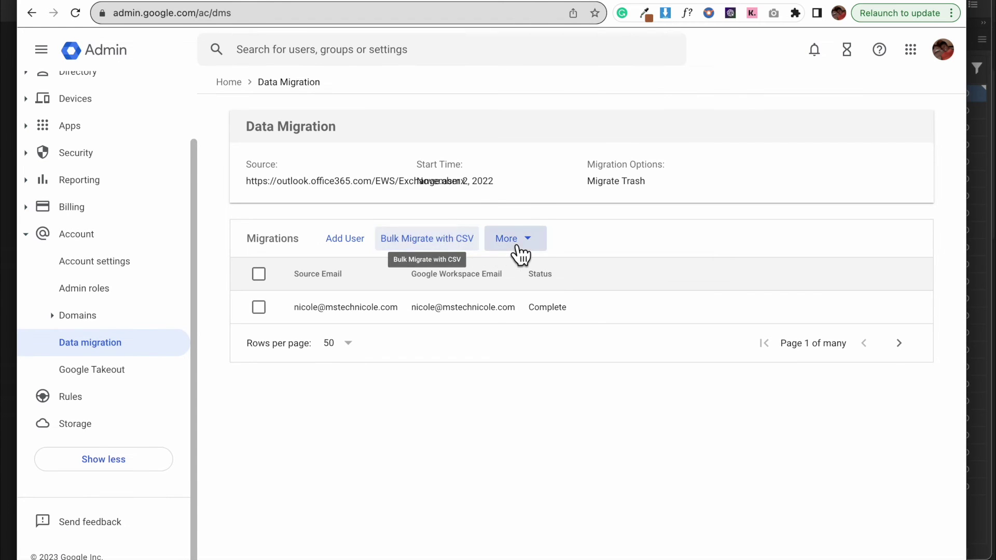
- Exit the finished migration from the More menu and confirm clearing its configuration
left_click(517, 247)
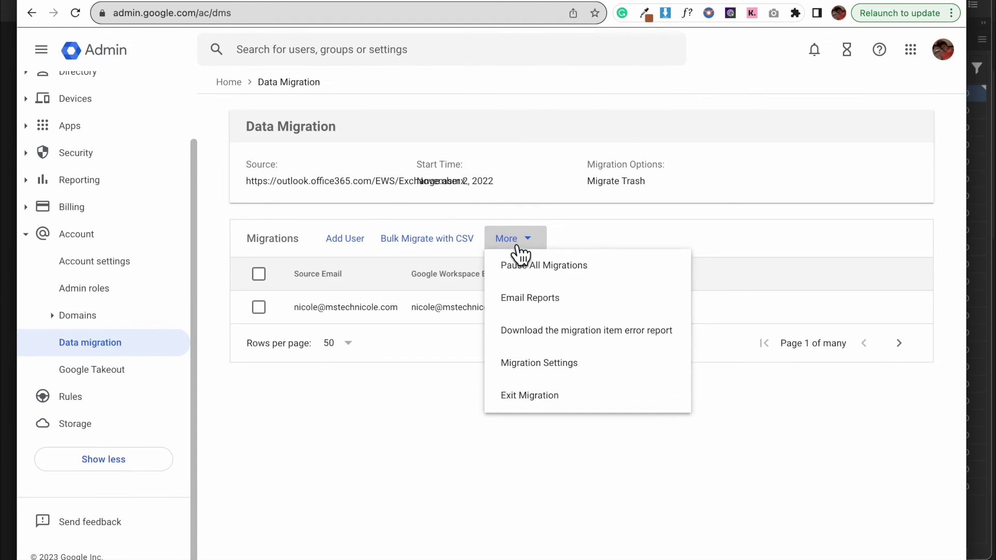
left_click(522, 407)
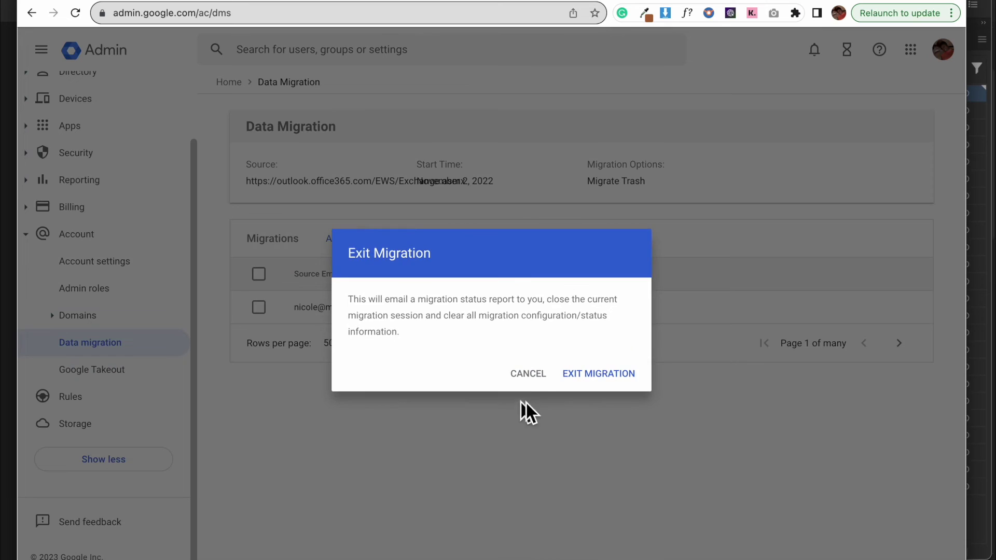
left_click(585, 379)
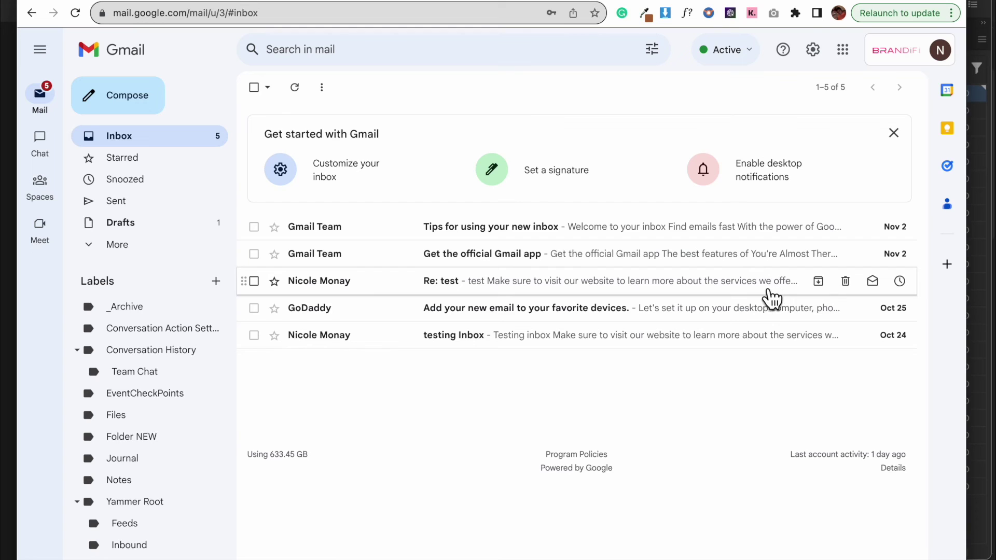
- Open the migrated Re: test email, then the GoDaddy welcome message
left_click(761, 293)
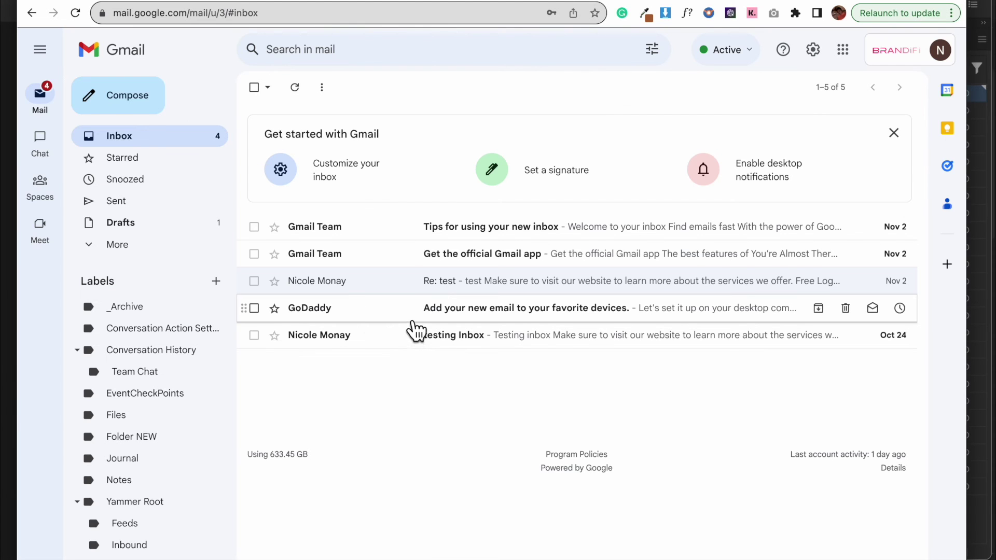
left_click(407, 311)
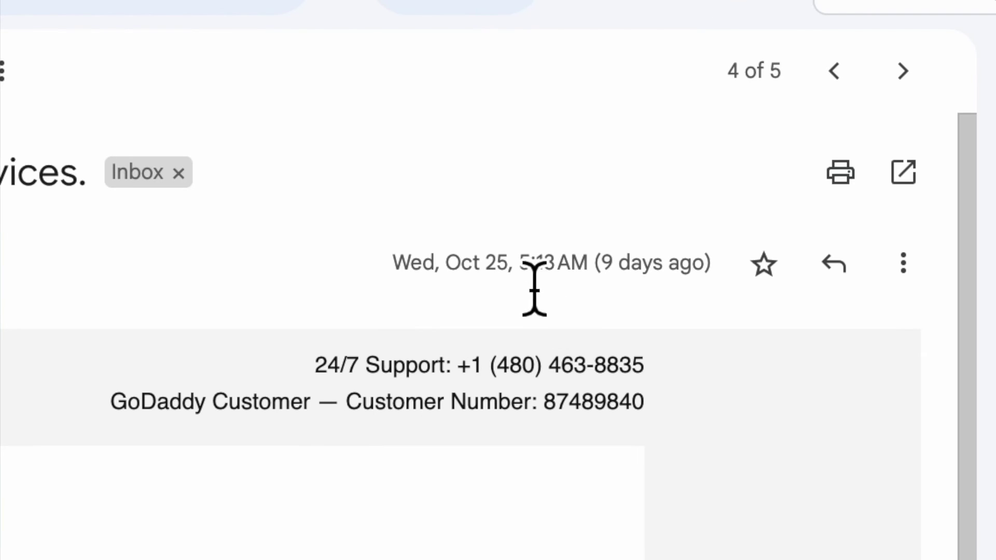
- Compare the GoDaddy email's 5:13 AM received time in Gmail and Outlook
left_click(754, 169)
left_click_drag(530, 284, 596, 266)
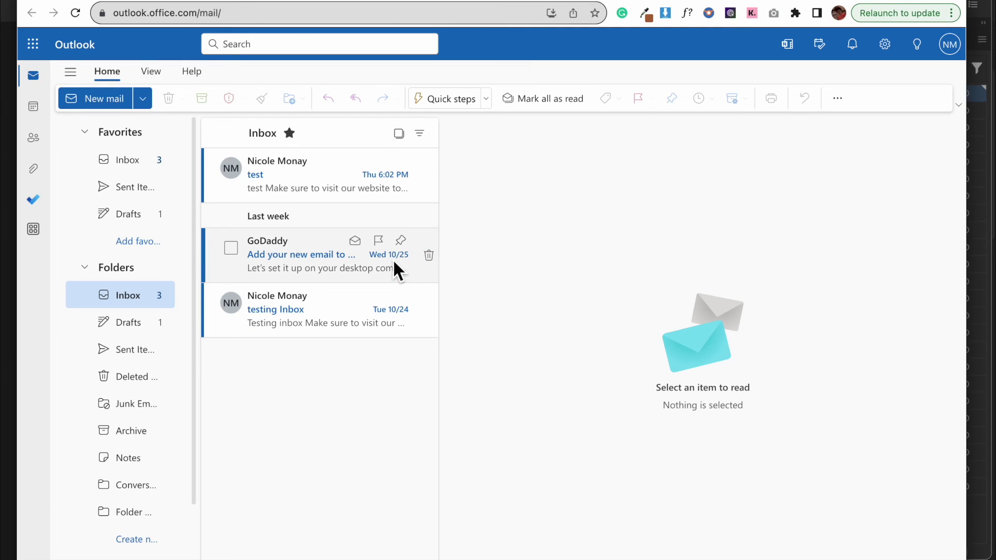
left_click(392, 259)
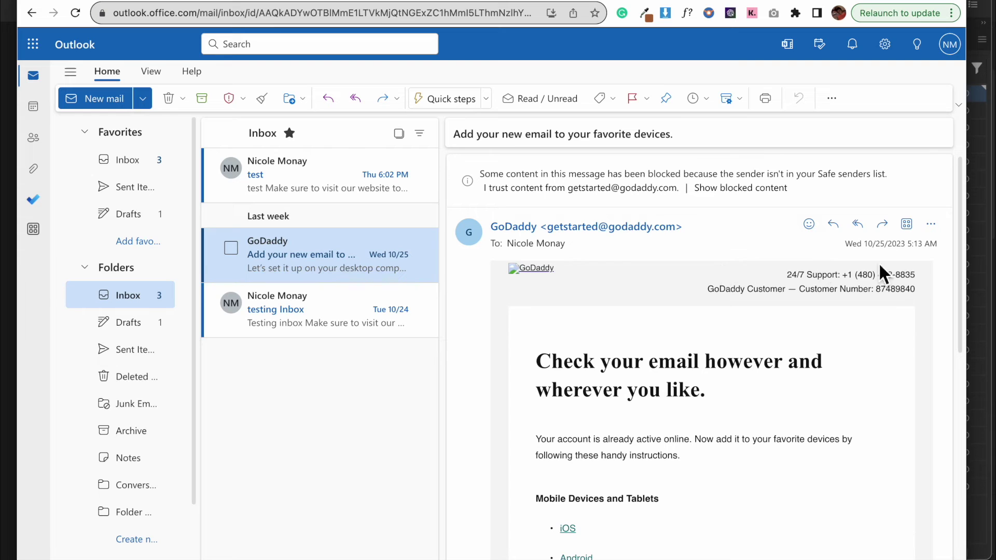
left_click(916, 243)
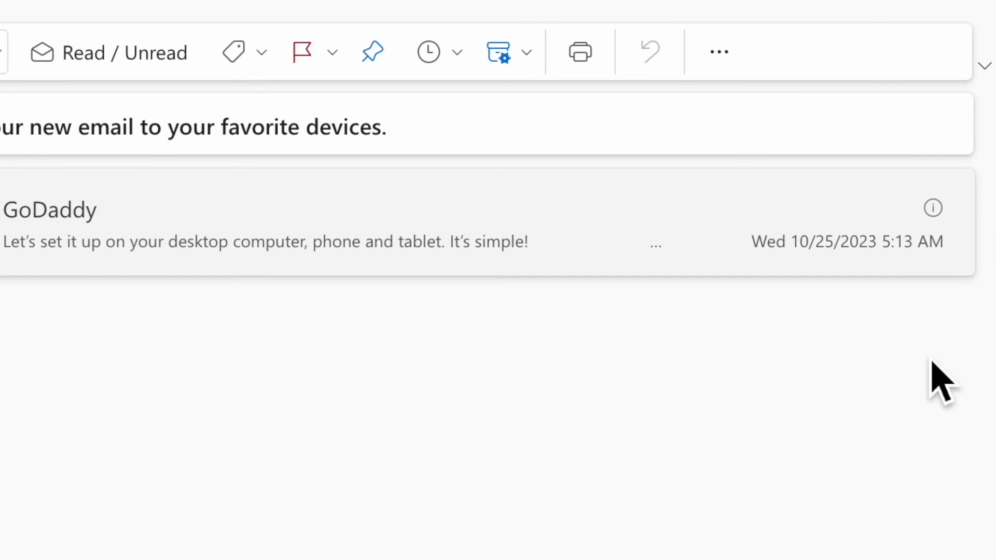
left_click_drag(891, 244, 938, 244)
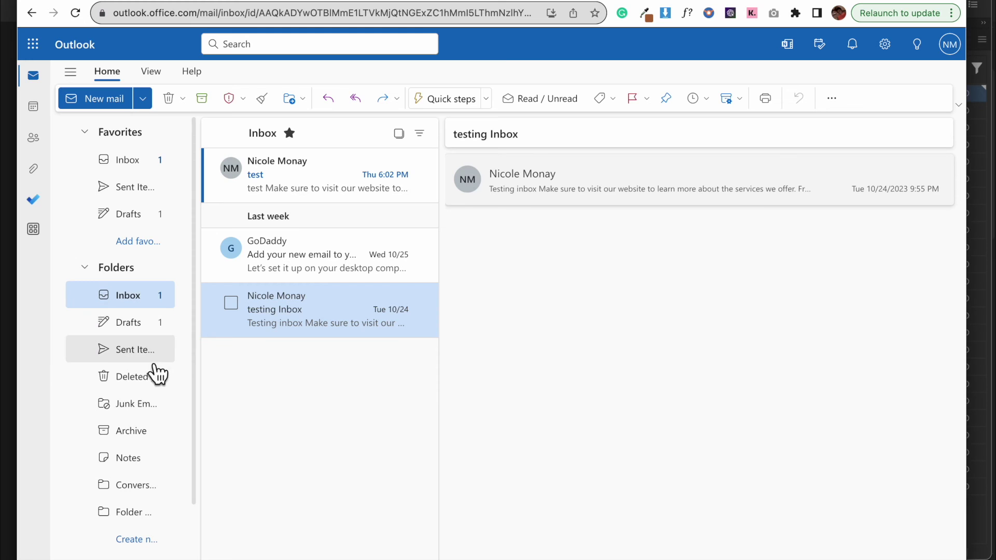
- Open Folder NEW in Outlook and widen the folder pane so names show fully
scroll(144, 442, "down", 1)
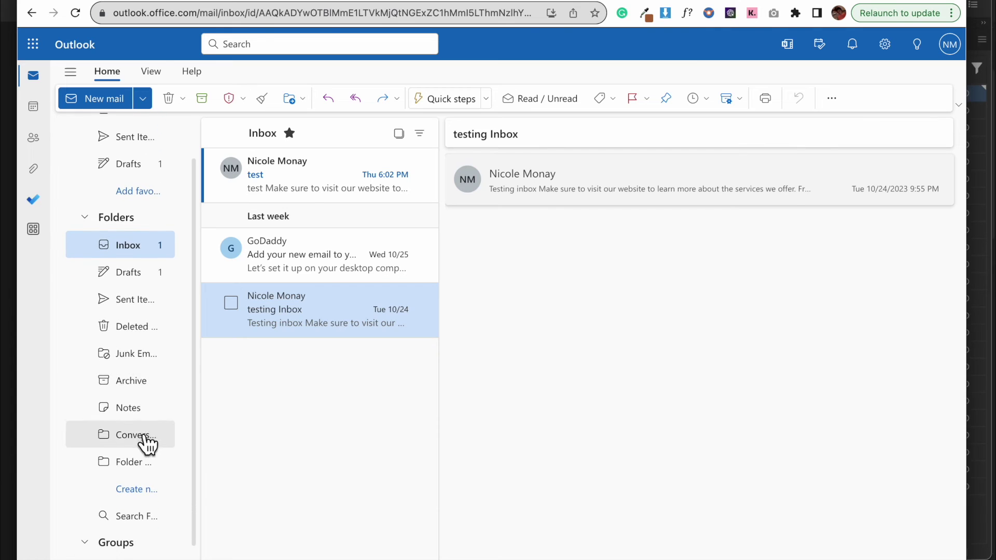
scroll(137, 473, "down", 1)
left_click(147, 415)
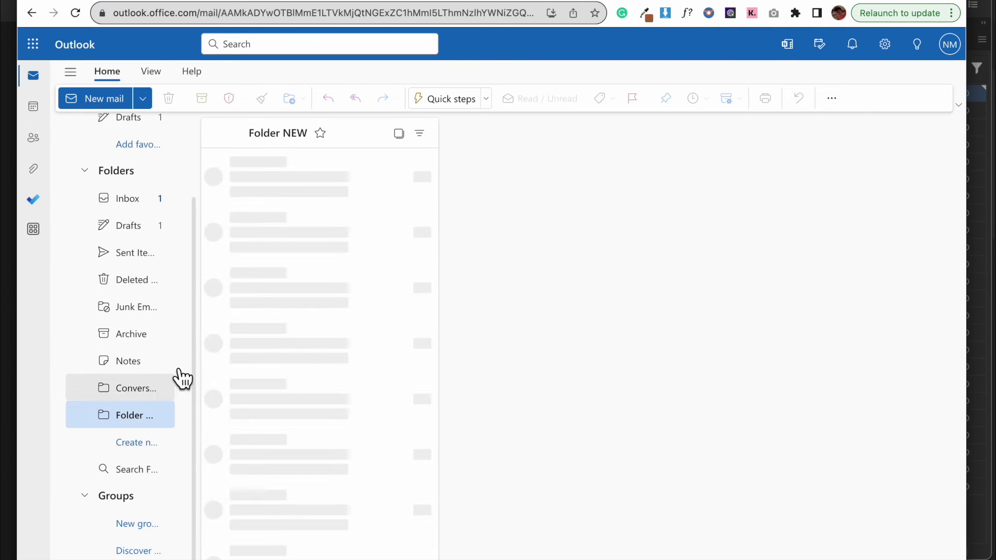
left_click_drag(202, 351, 305, 349)
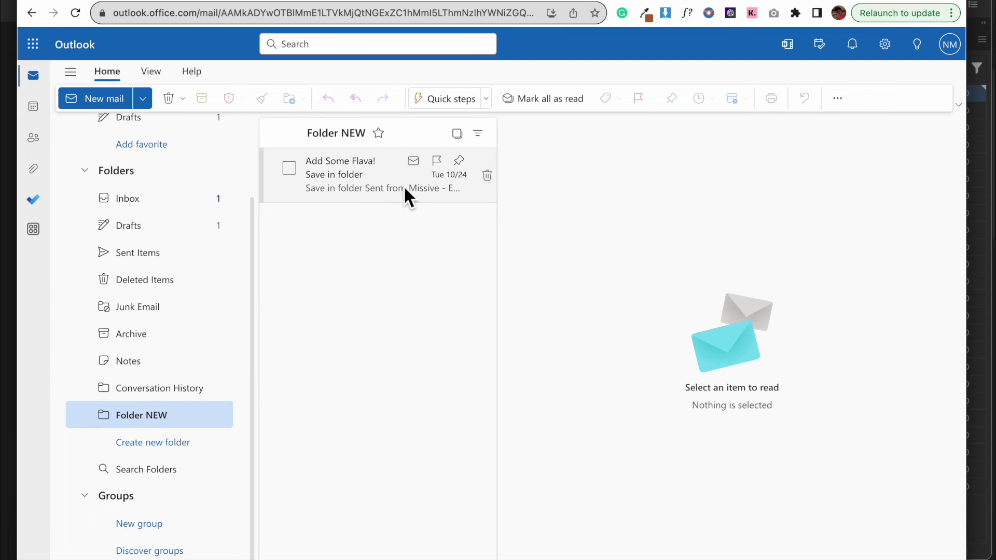
left_click(722, 5)
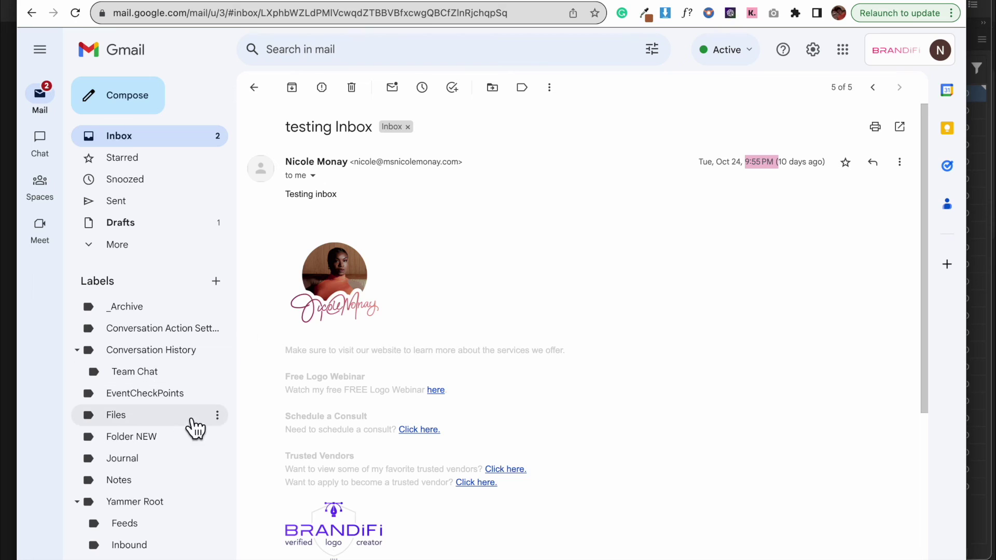
- Check Gmail's Folder NEW label, then begin a new data migration and open its source list
left_click(165, 444)
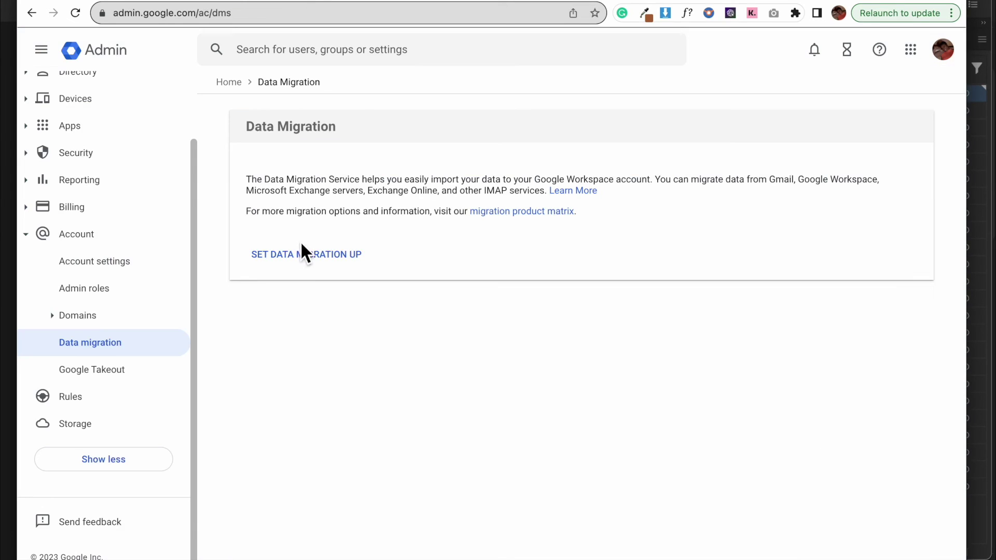
left_click(301, 250)
left_click(347, 251)
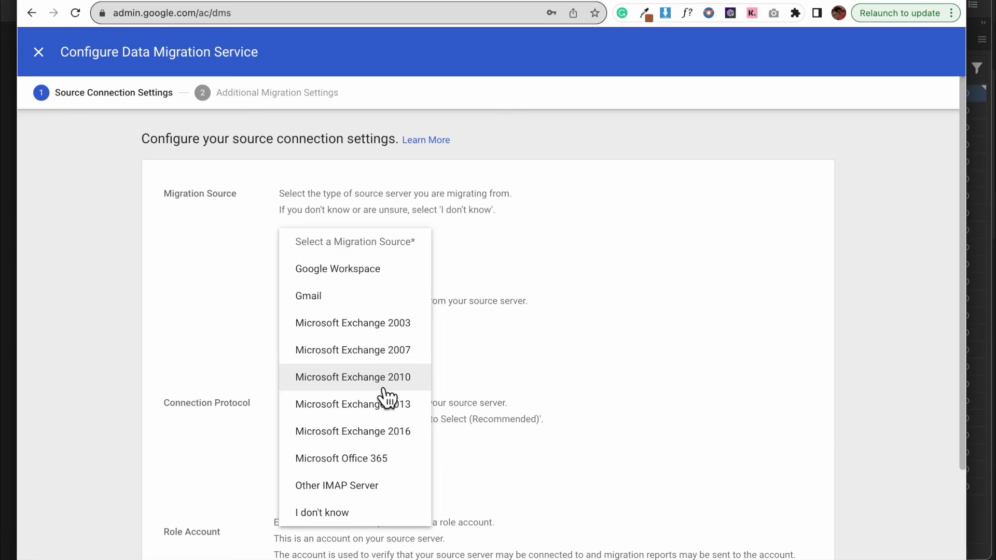
- Choose Microsoft Office 365 as the migration source with Calendar data, and authorize the Microsoft account
left_click(384, 459)
left_click(355, 343)
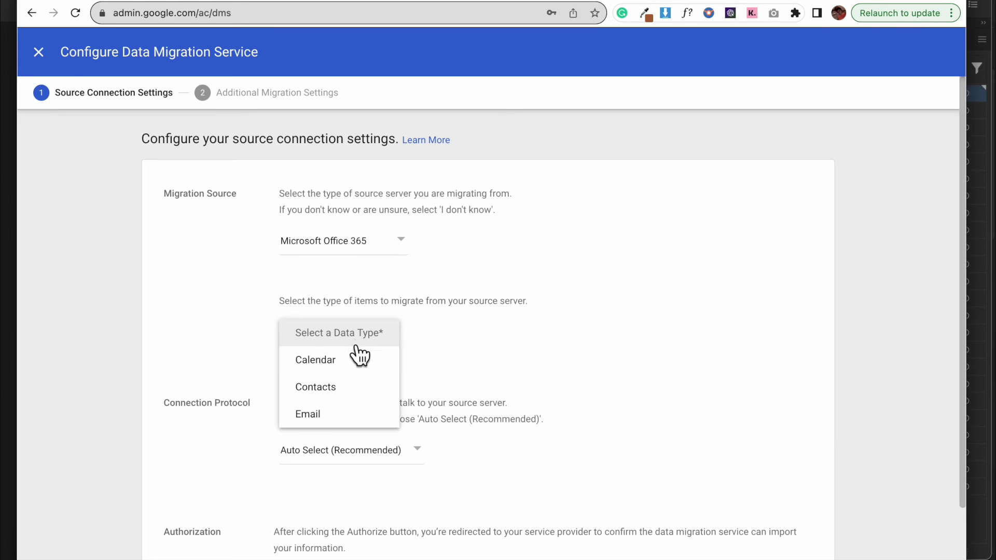
left_click(356, 371)
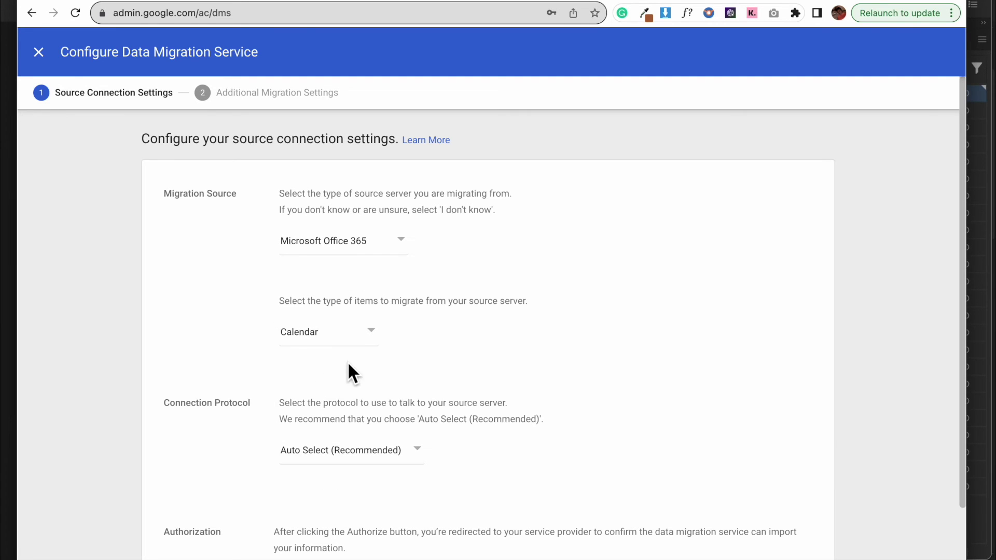
scroll(347, 361, "down", 3)
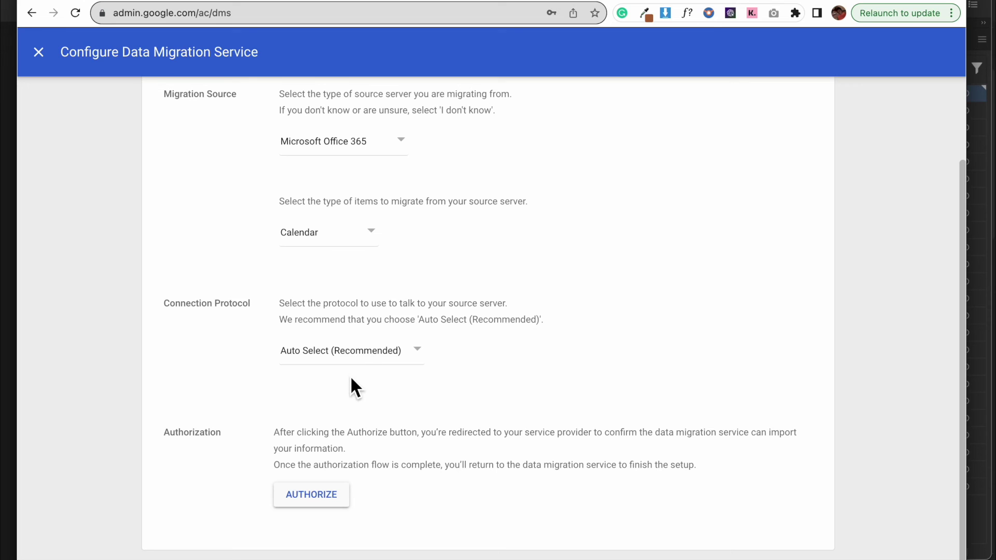
left_click(331, 490)
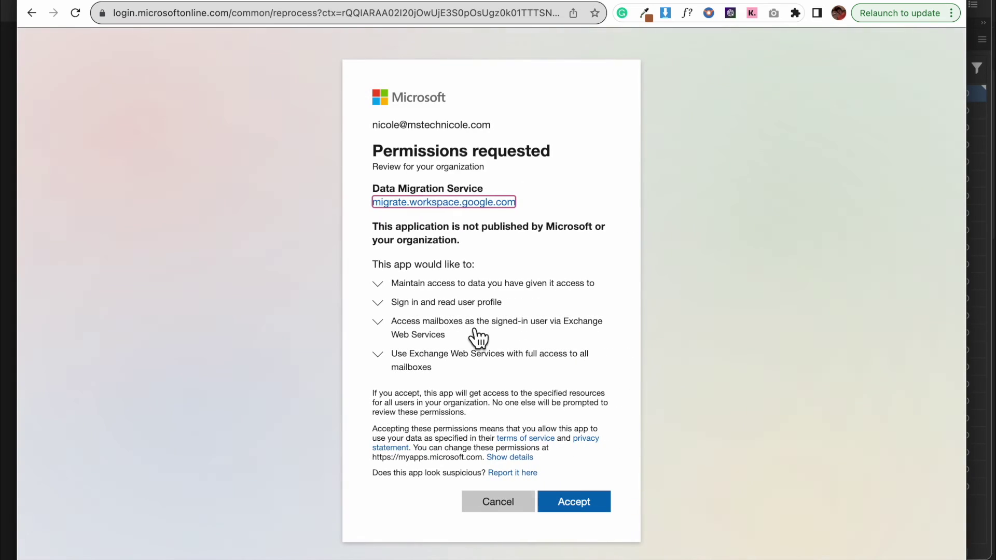
left_click(573, 504)
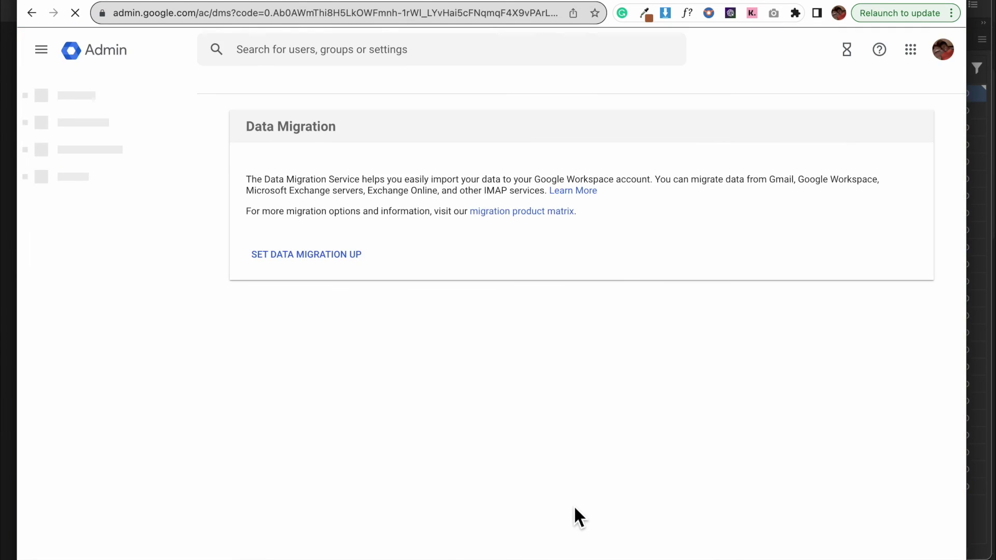
- Reset and shrink the page zoom, confirm the connection settings, and proceed to user selection
key("super+0")
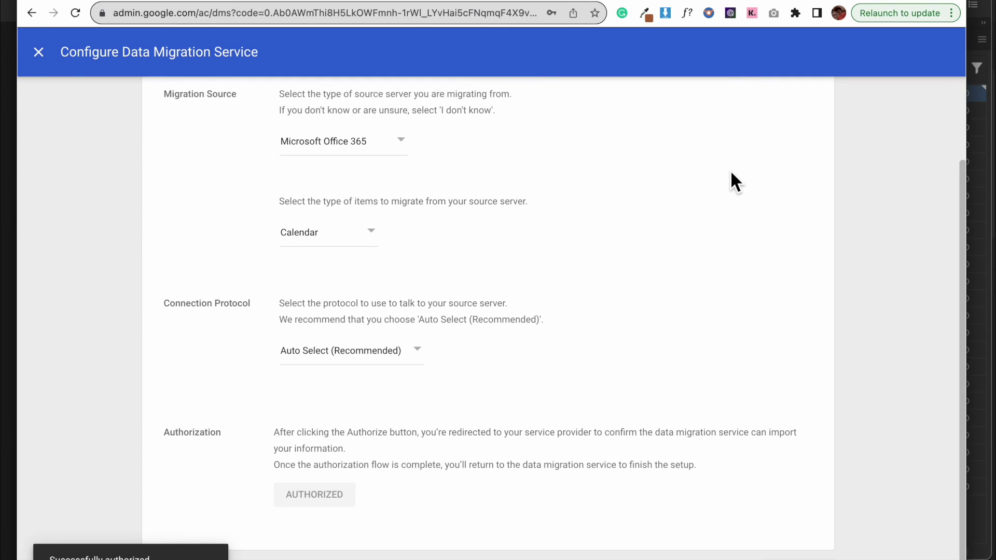
key("super+minus")
key("super+minus")
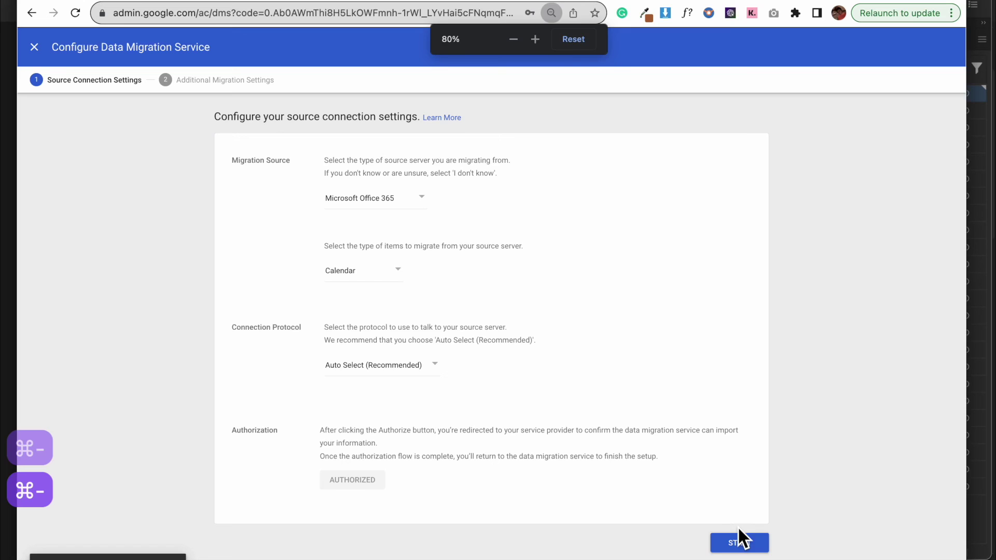
left_click(742, 544)
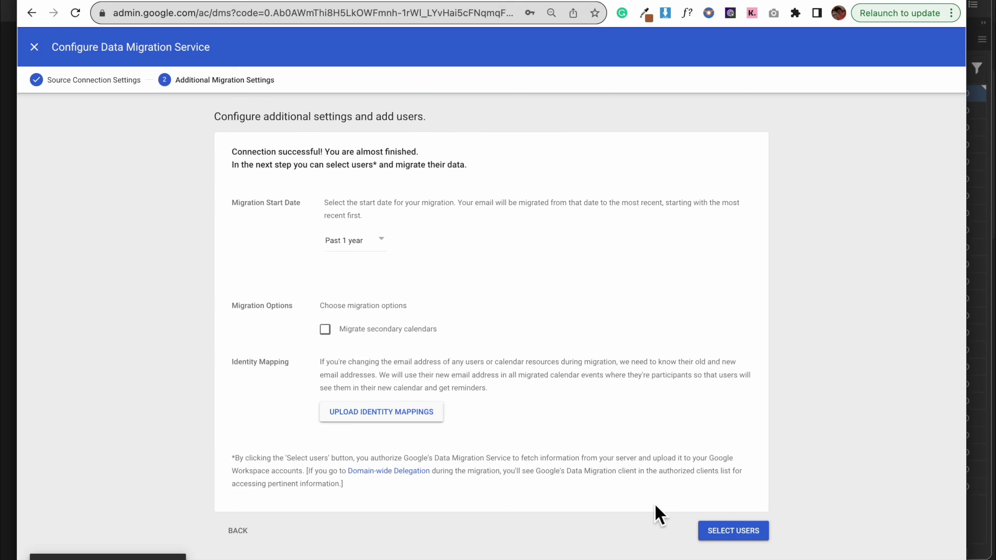
left_click(723, 532)
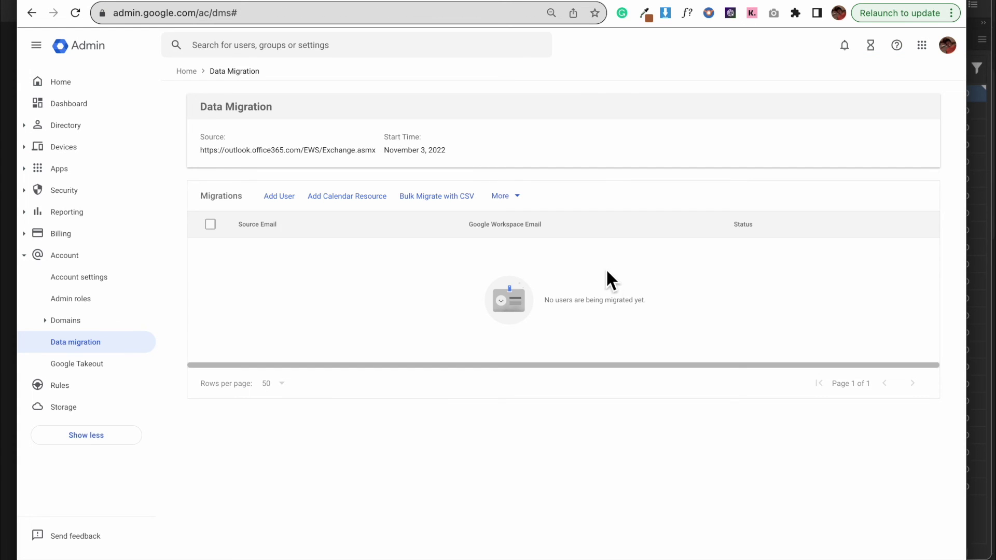
- Add a user mapping the Office 365 source mailbox to its matching Workspace account, then start it
left_click(283, 198)
left_click(454, 301)
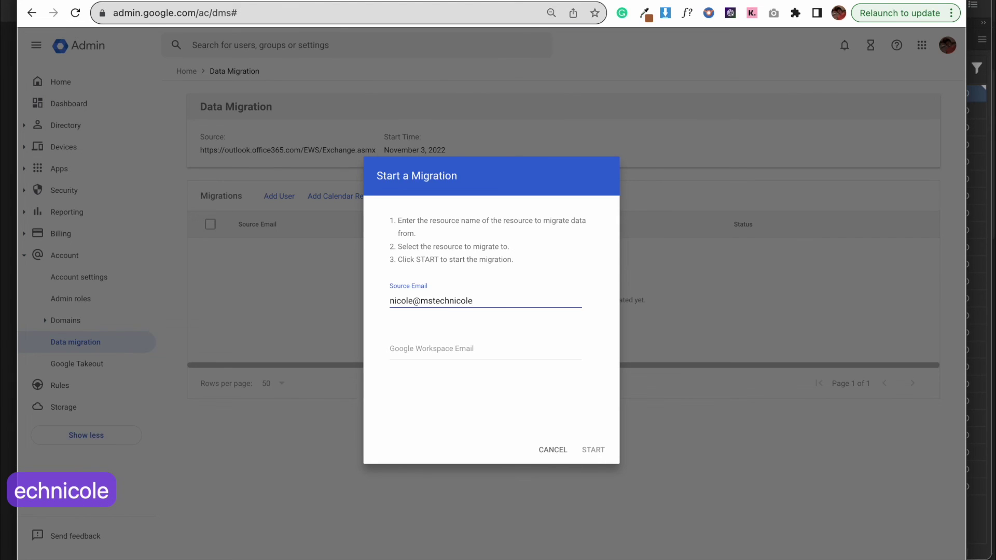
left_click(444, 350)
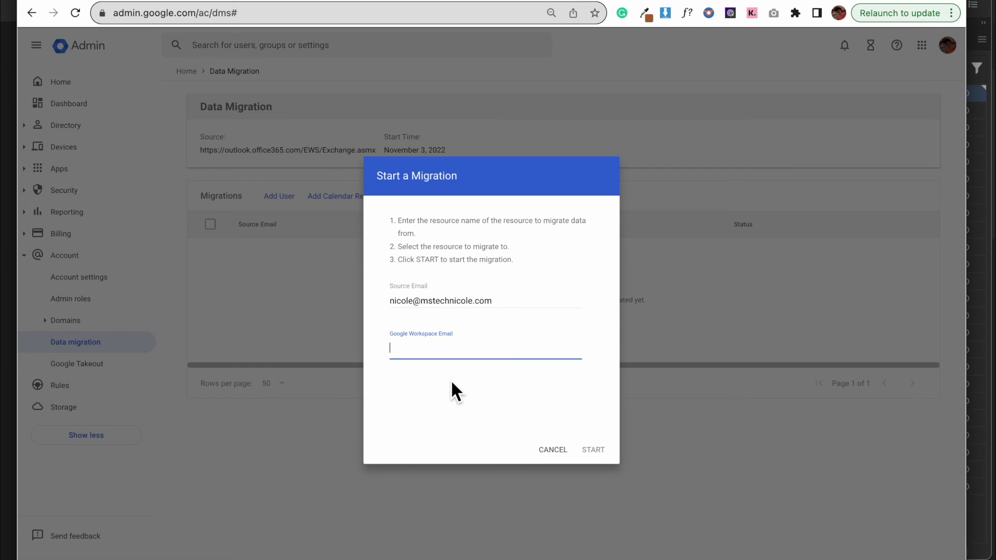
left_click(488, 377)
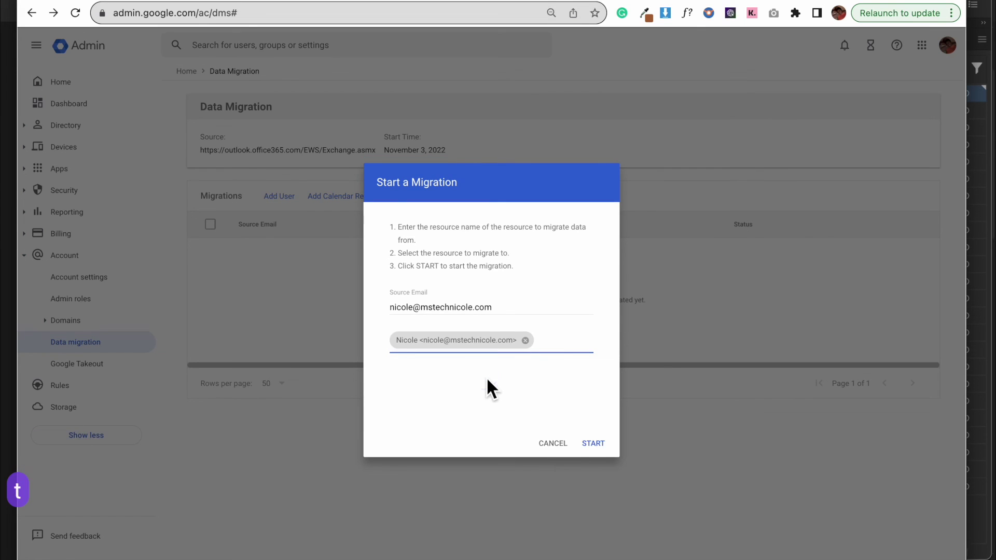
left_click(594, 449)
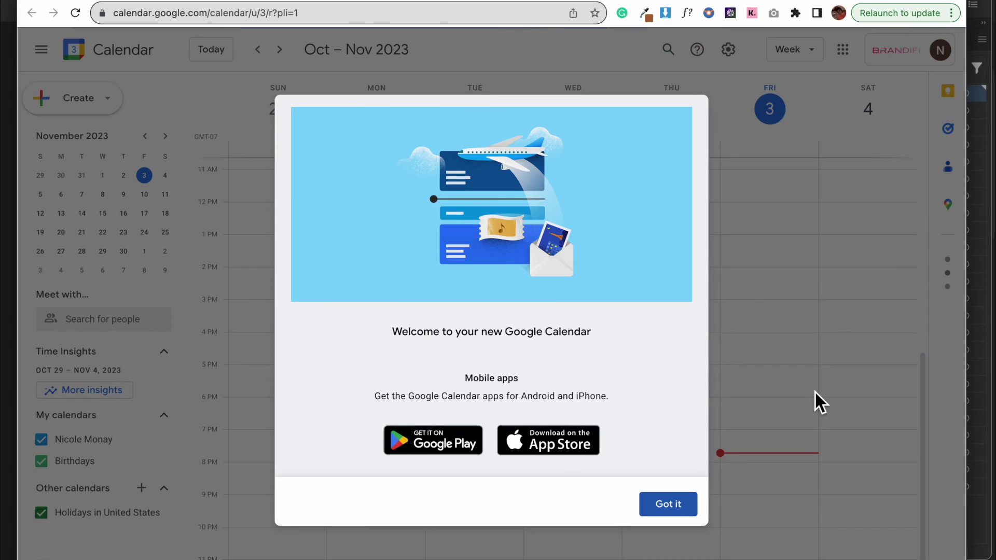
- Dismiss the Calendar welcome message and switch the view from Week to Month
left_click(668, 504)
left_click(817, 54)
left_click(815, 61)
left_click(815, 58)
left_click(802, 131)
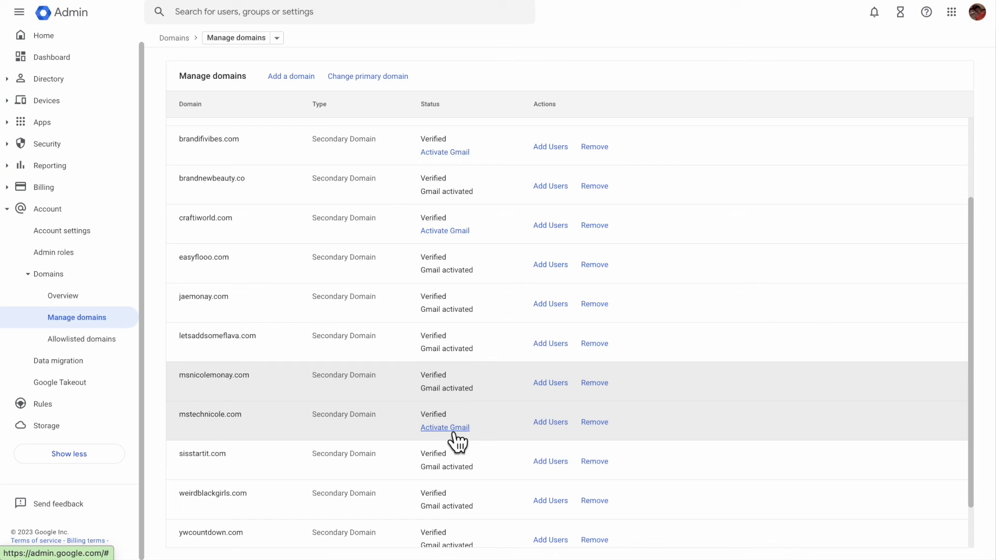
- Activate Gmail for the domain using MX record setup, then choose to verify with the domain host
left_click(449, 428)
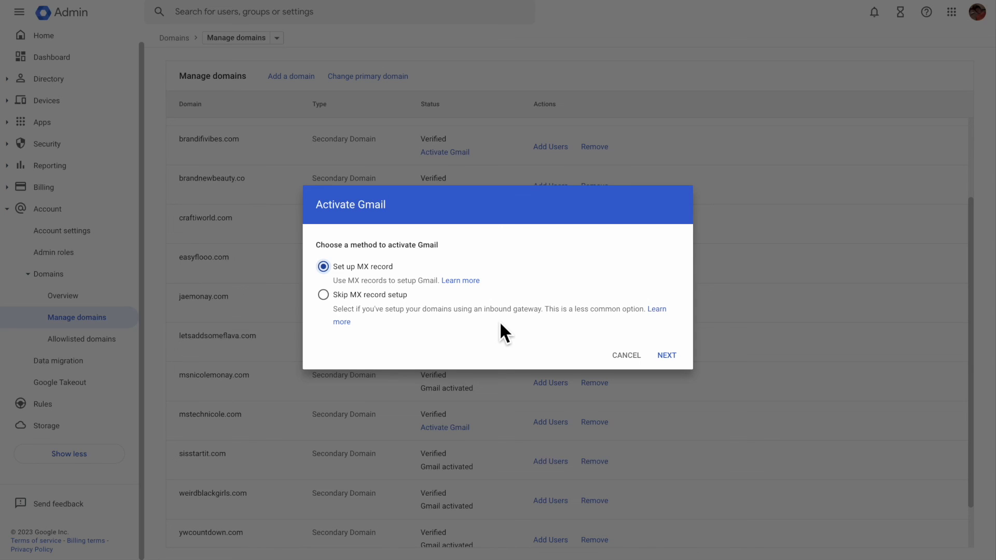
left_click(666, 356)
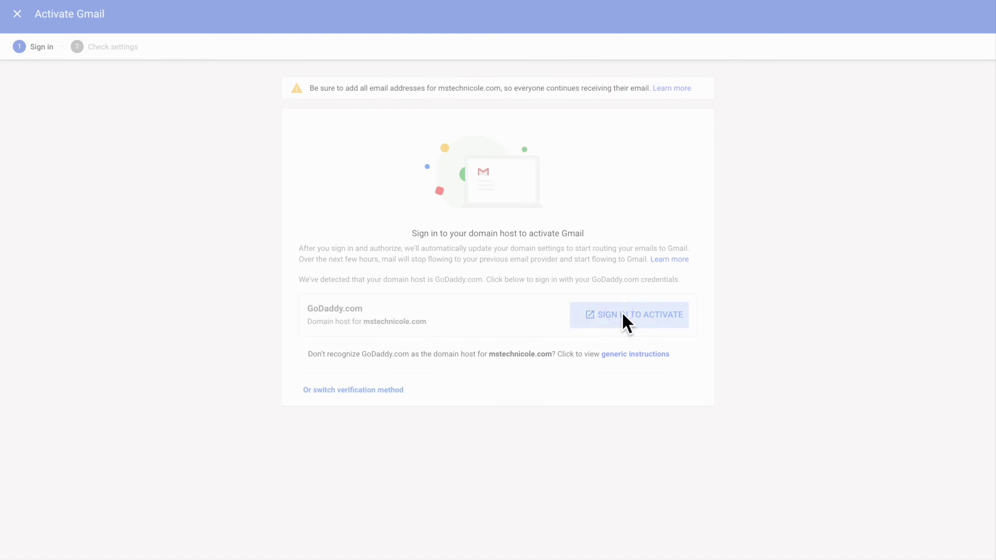
left_click(622, 311)
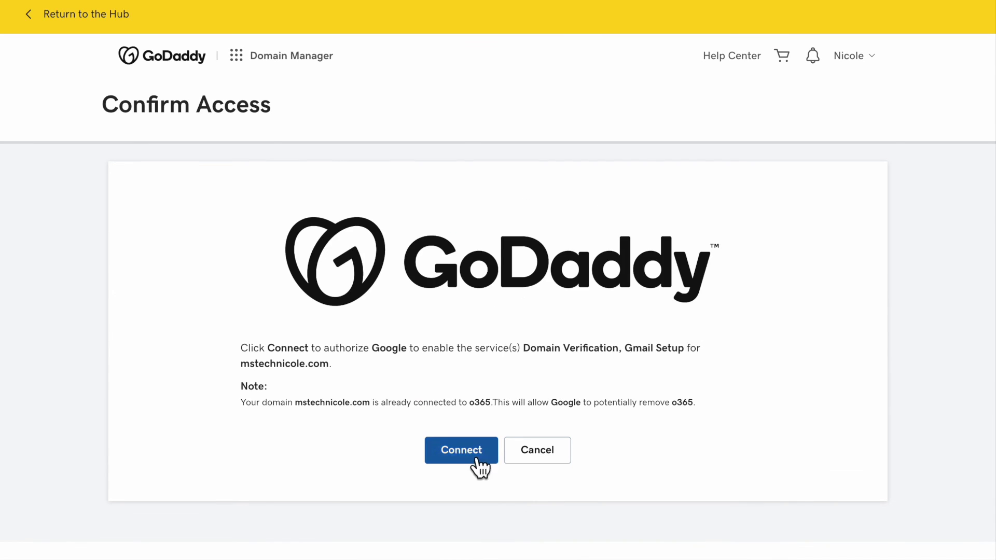
- Approve Google's connection request in GoDaddy, then begin a new Gmail message
left_click(477, 459)
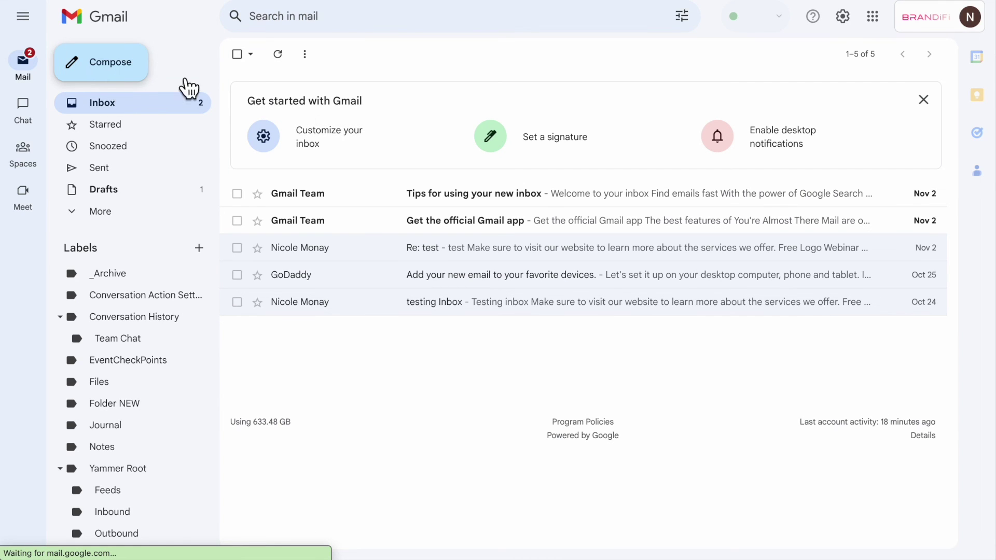
left_click(129, 79)
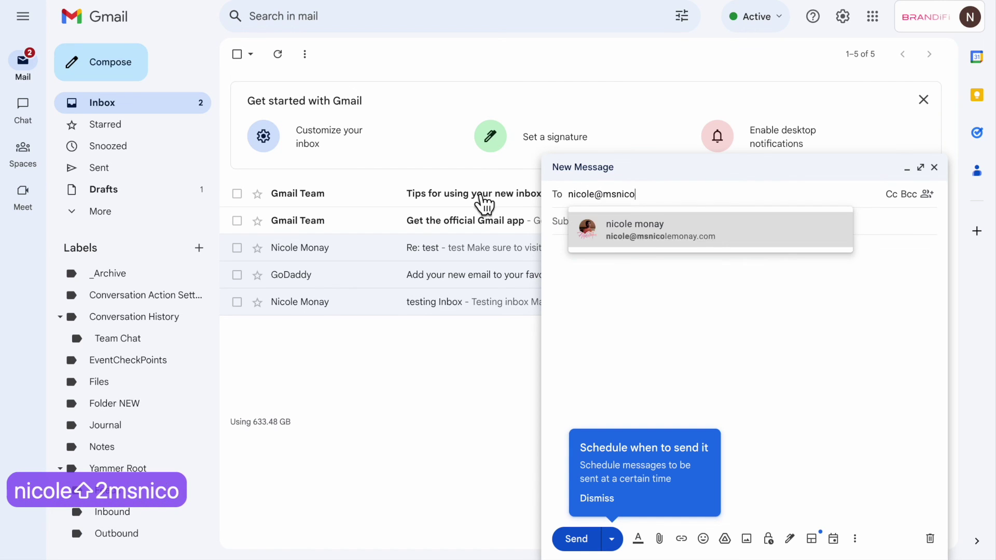
- Send an email with subject and body 'Testing' to the suggested business address
left_click(642, 242)
left_click(618, 224)
type("Testing")
left_click(622, 259)
type("Testing")
left_click(576, 538)
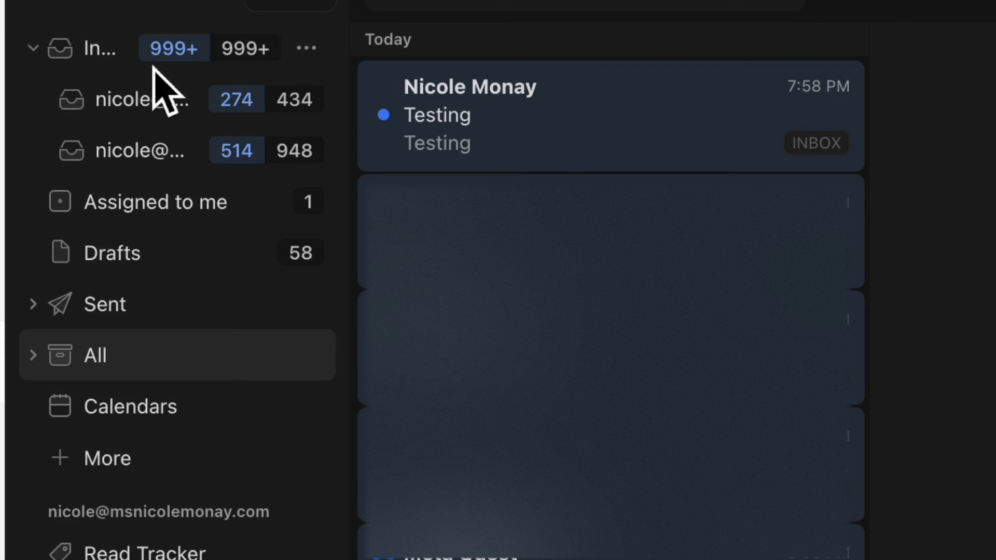
- Open the received 'Testing' email in Missive and send back the reply 'Testing'
left_click(556, 133)
type("Testing")
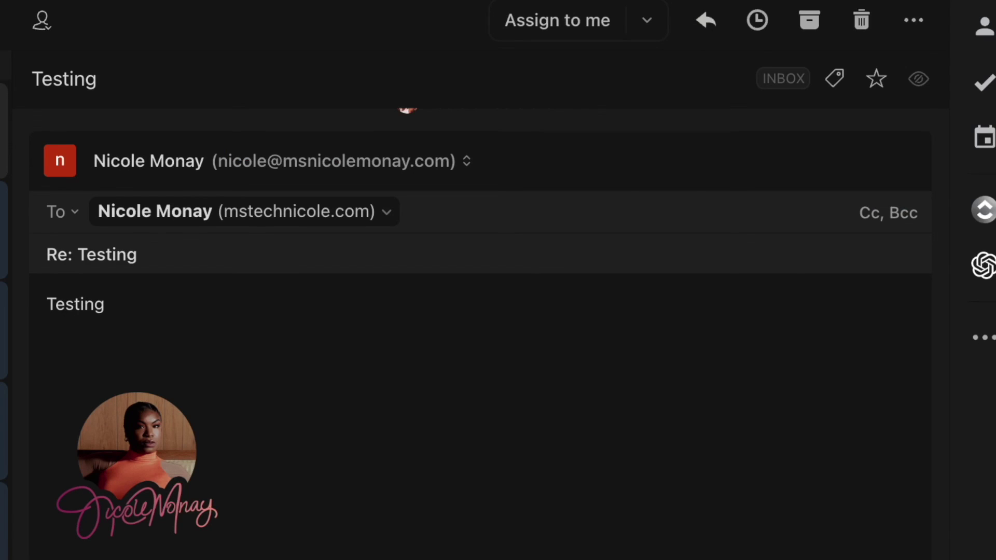
left_click(858, 479)
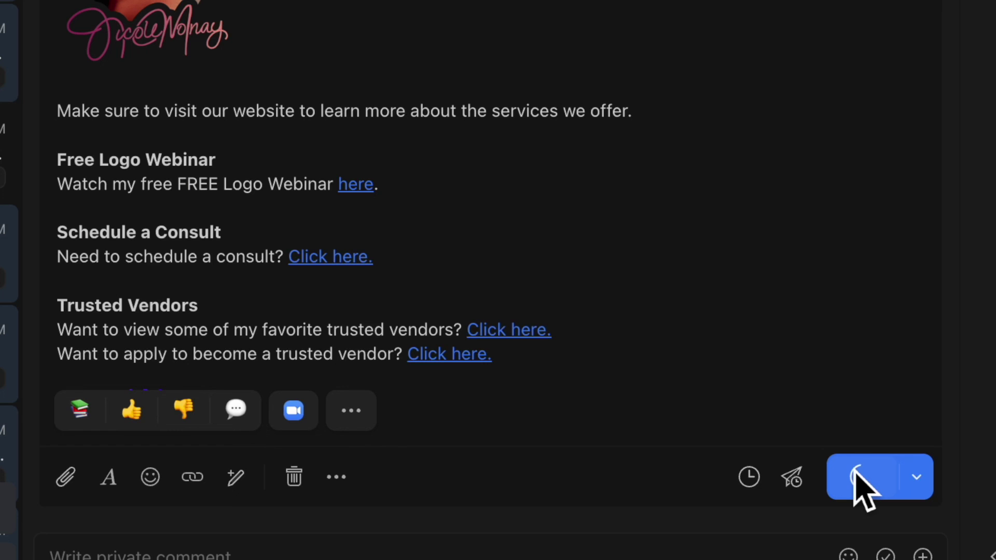